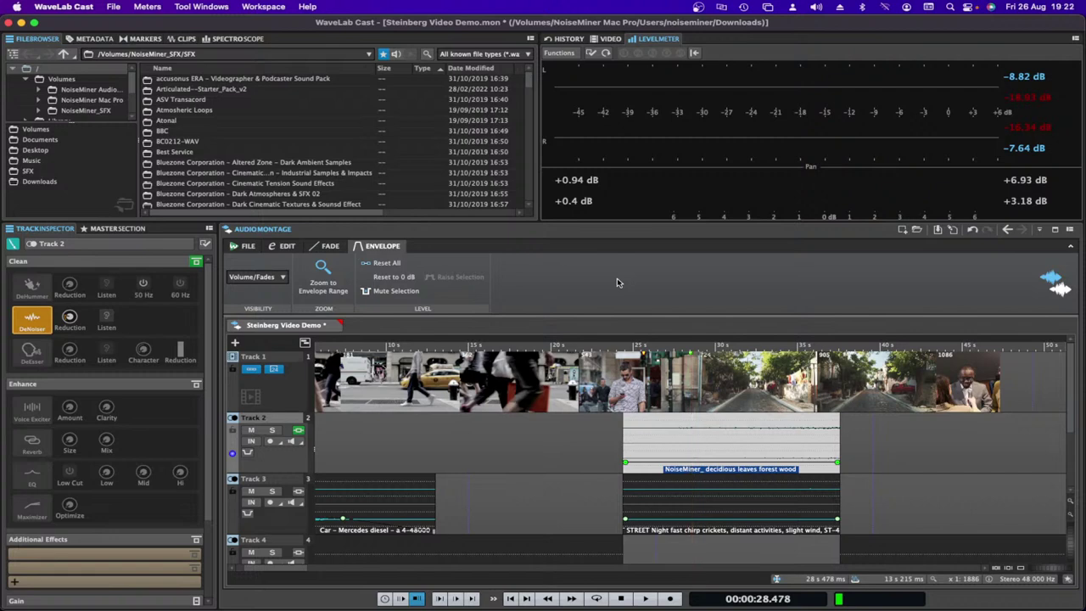
- Try to import the video Man Texting On The Street.mp4 from the Downloads folder into the montage
left_click(248, 246)
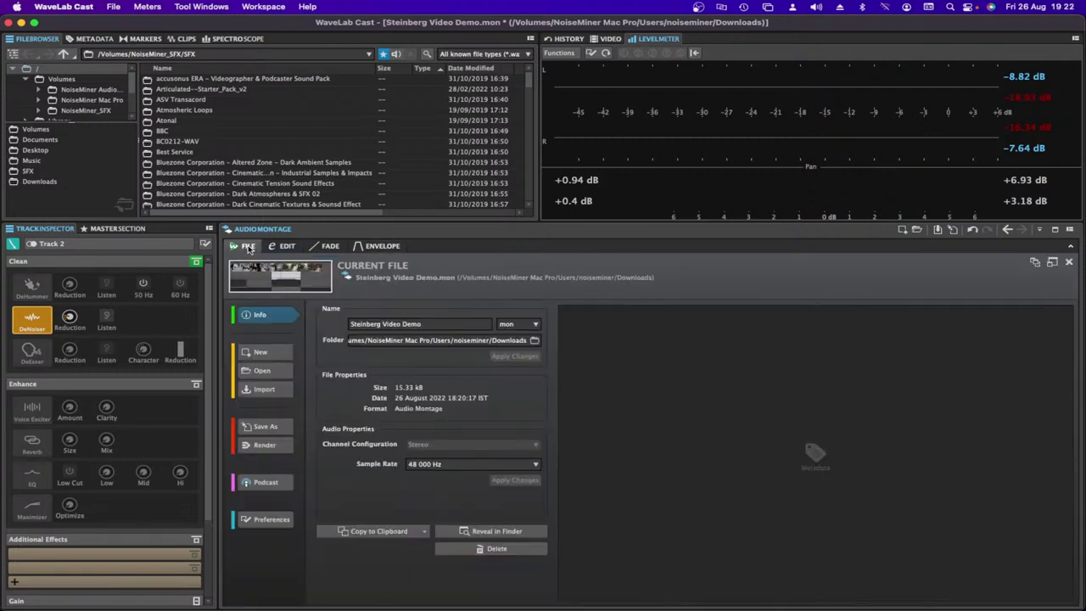
left_click(280, 247)
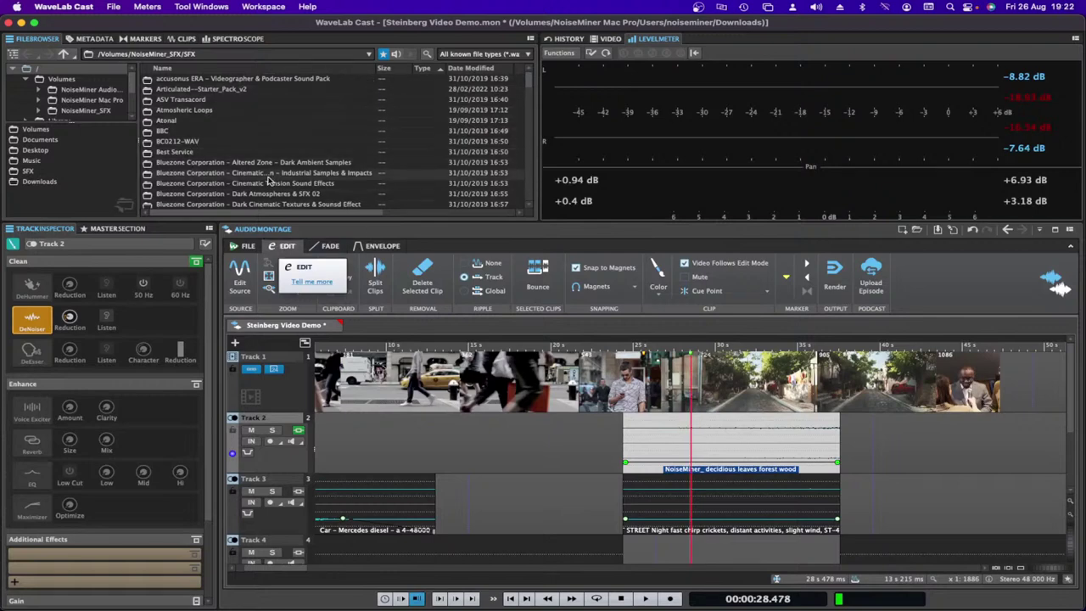
left_click(113, 8)
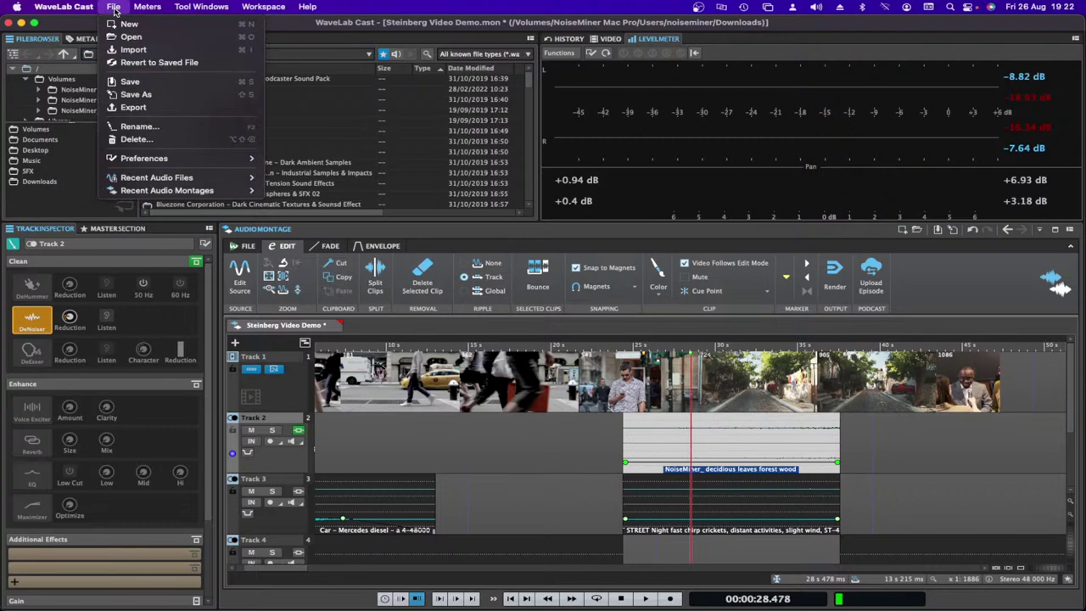
left_click(133, 50)
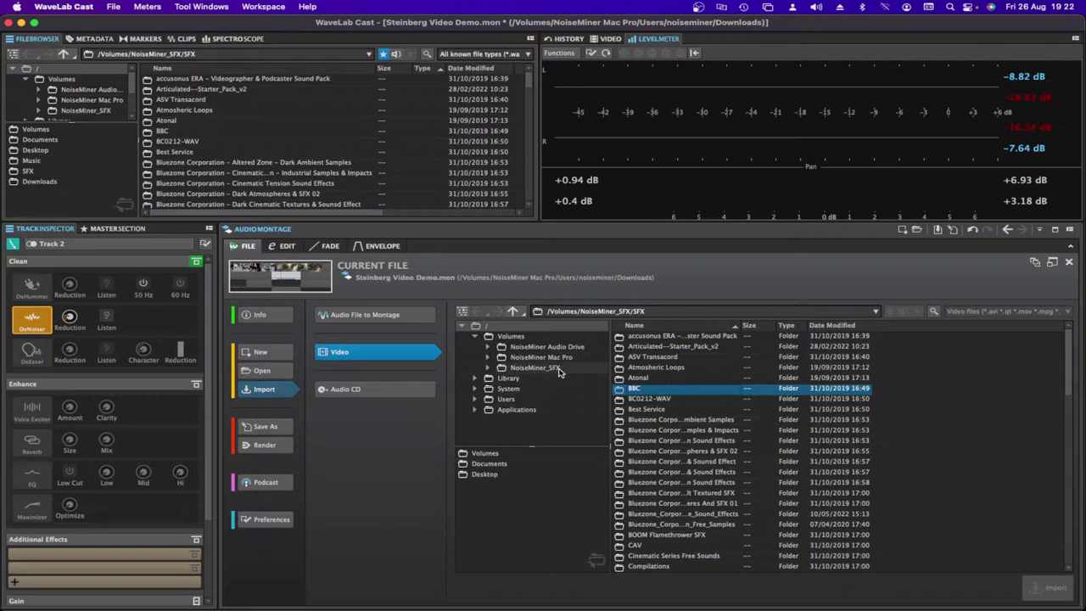
left_click(506, 400)
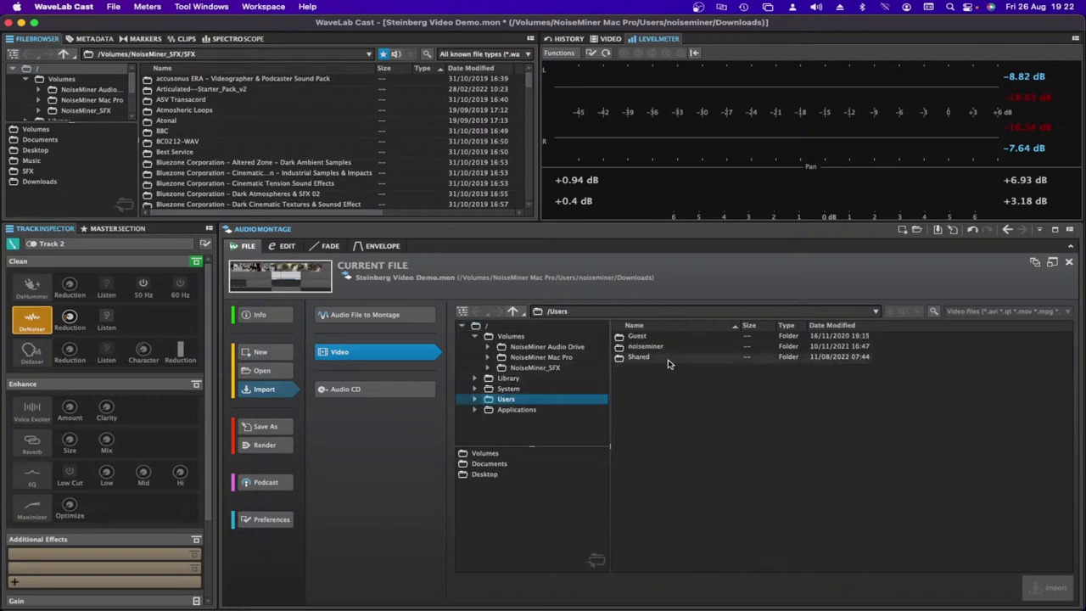
double_click(658, 348)
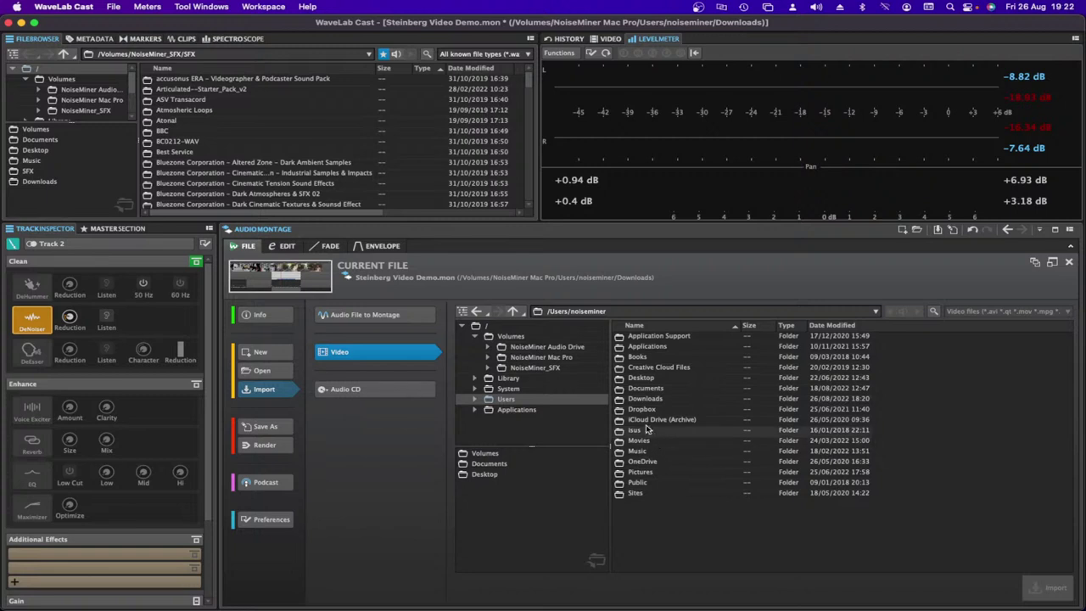
double_click(638, 399)
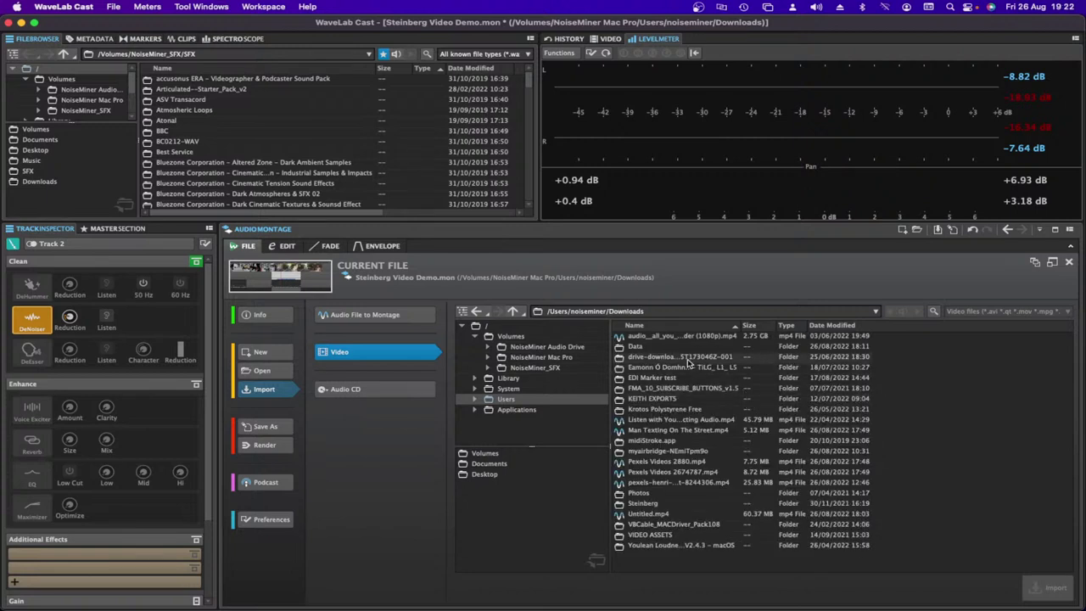
left_click(659, 432)
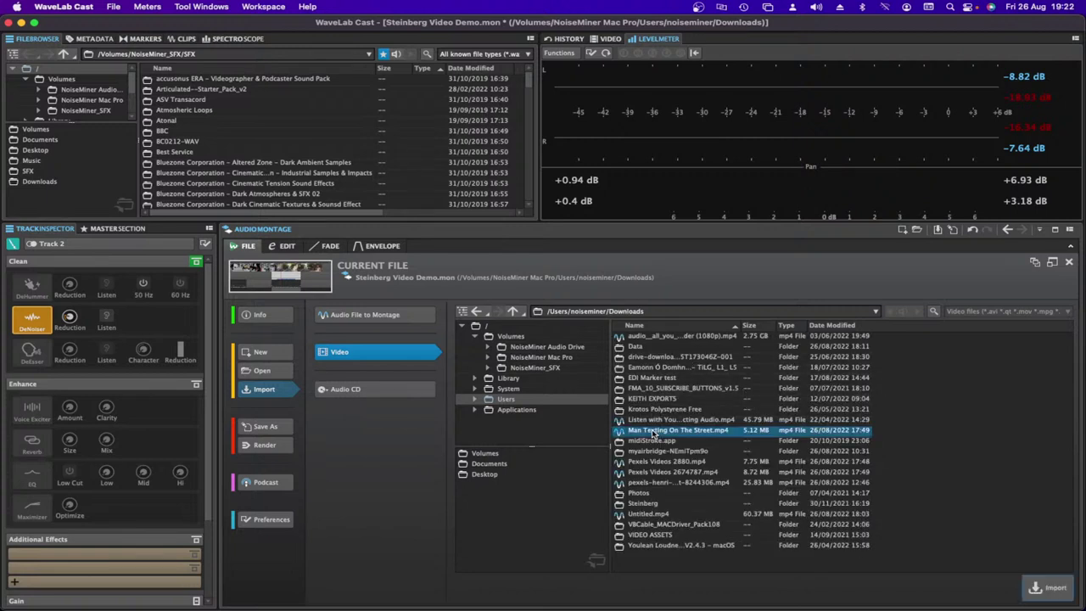
left_click(1046, 591)
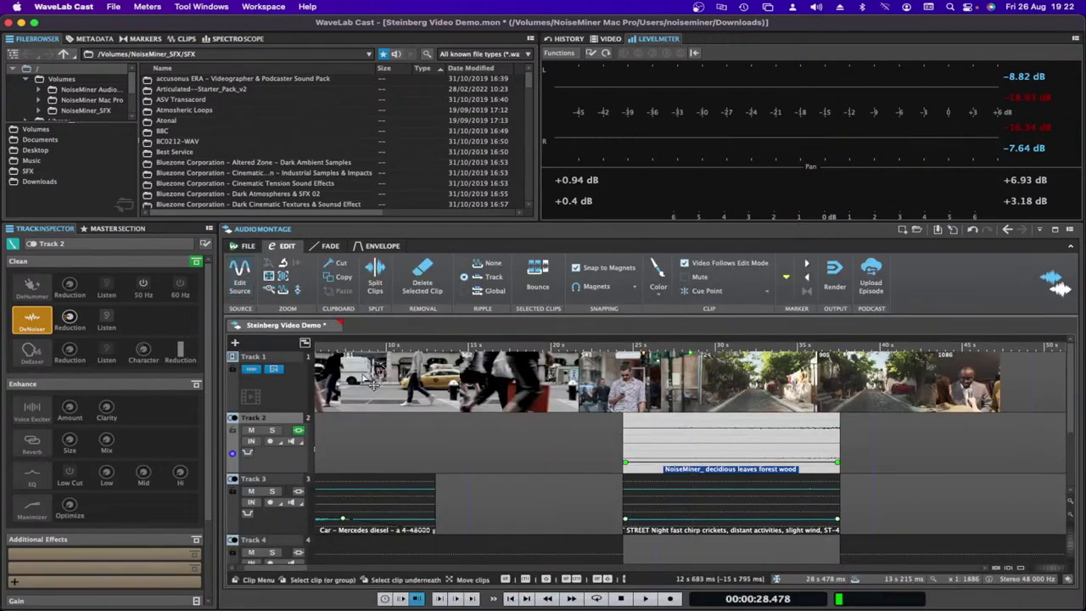
left_click(236, 344)
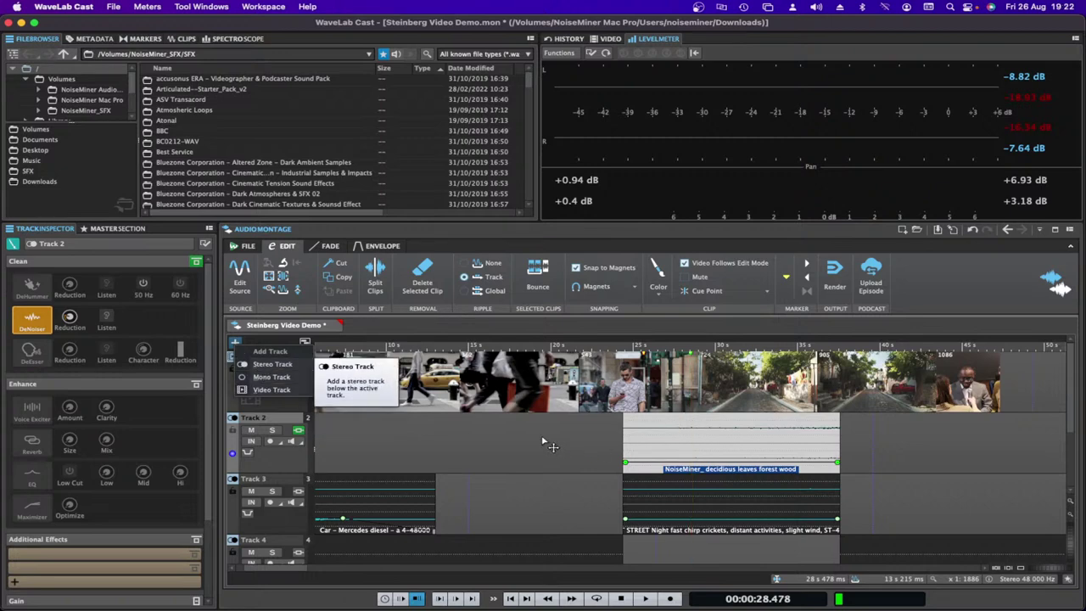
key("Escape")
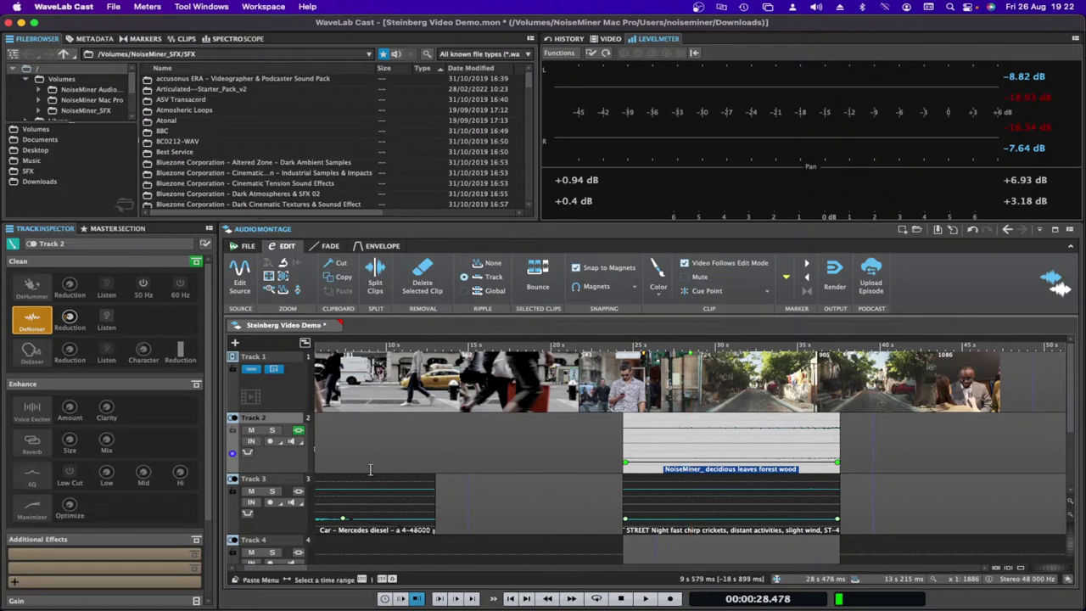
left_click_drag(323, 427, 859, 439)
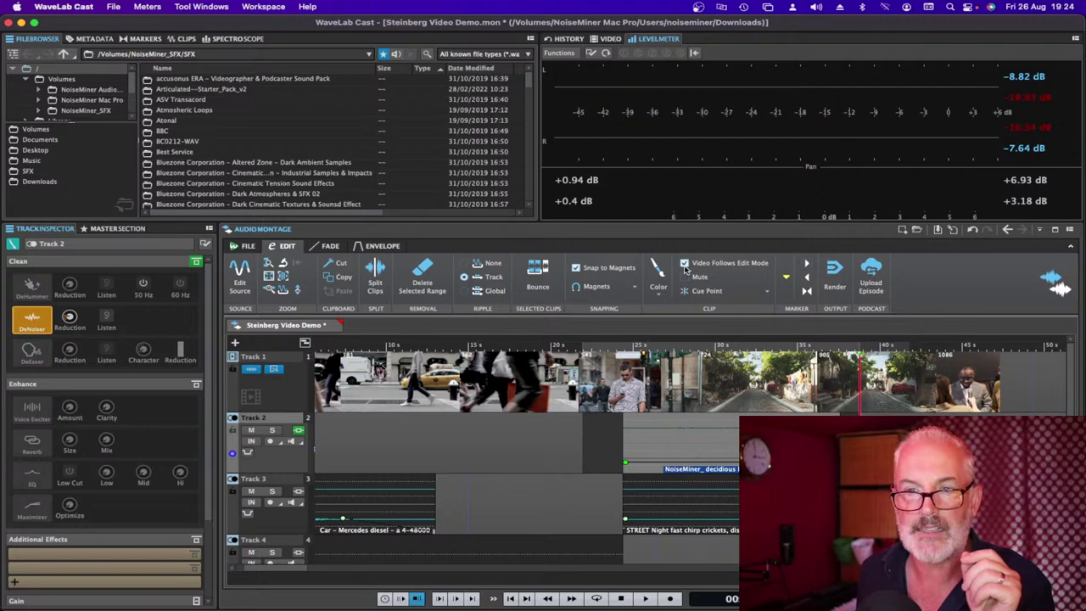
mouse_move(685, 270)
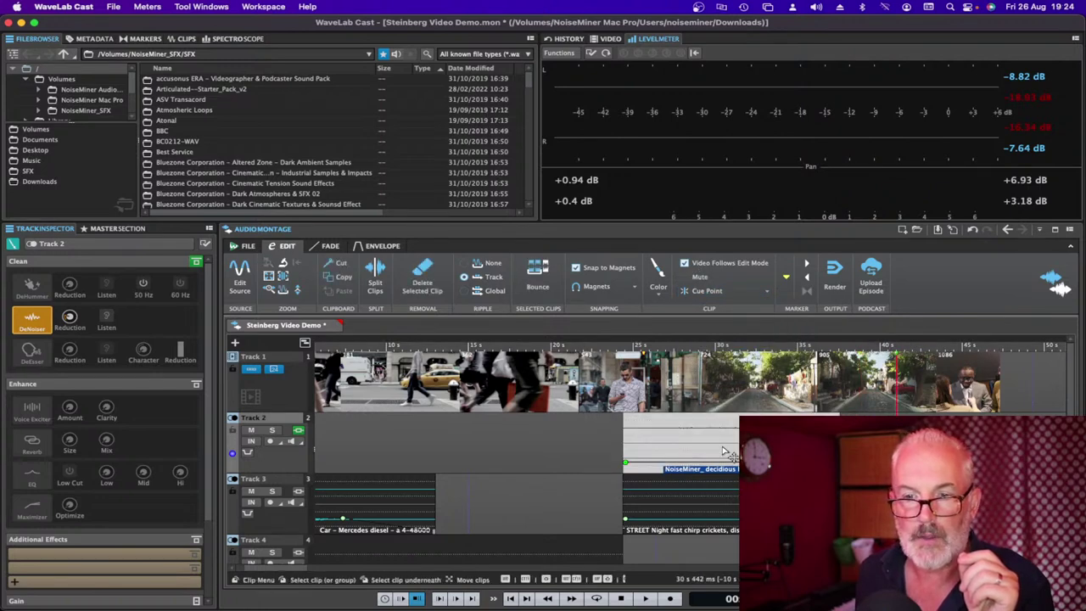
mouse_move(726, 452)
left_mouse_down()
mouse_move(676, 452)
mouse_move(773, 452)
mouse_move(727, 453)
left_mouse_up()
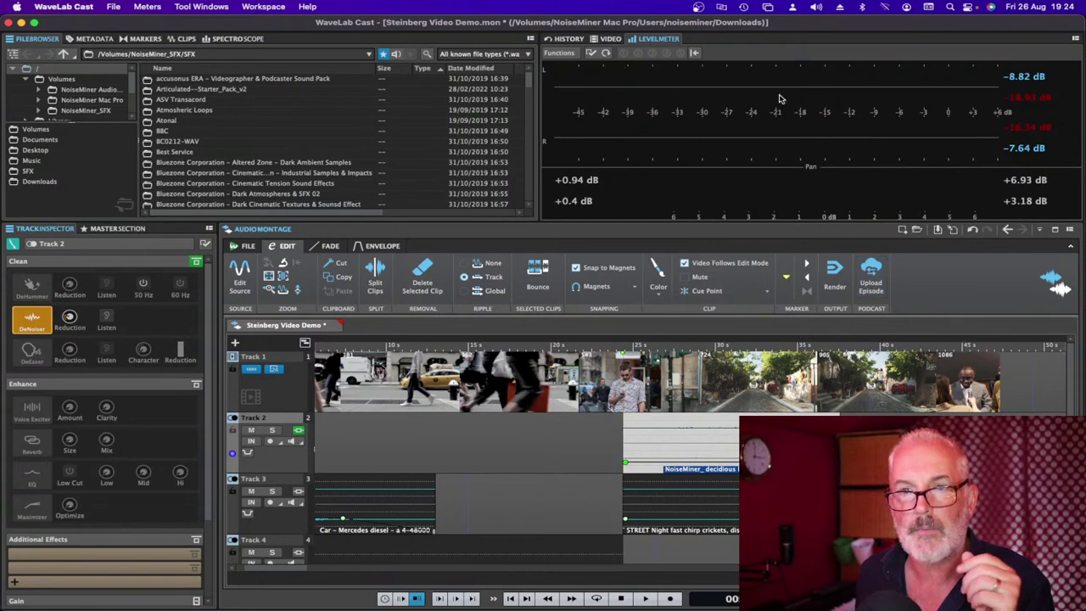
- Show the video preview, and scrub the timeline and nudge the forest wood clip on Track 2 to watch the picture follow
left_click(607, 39)
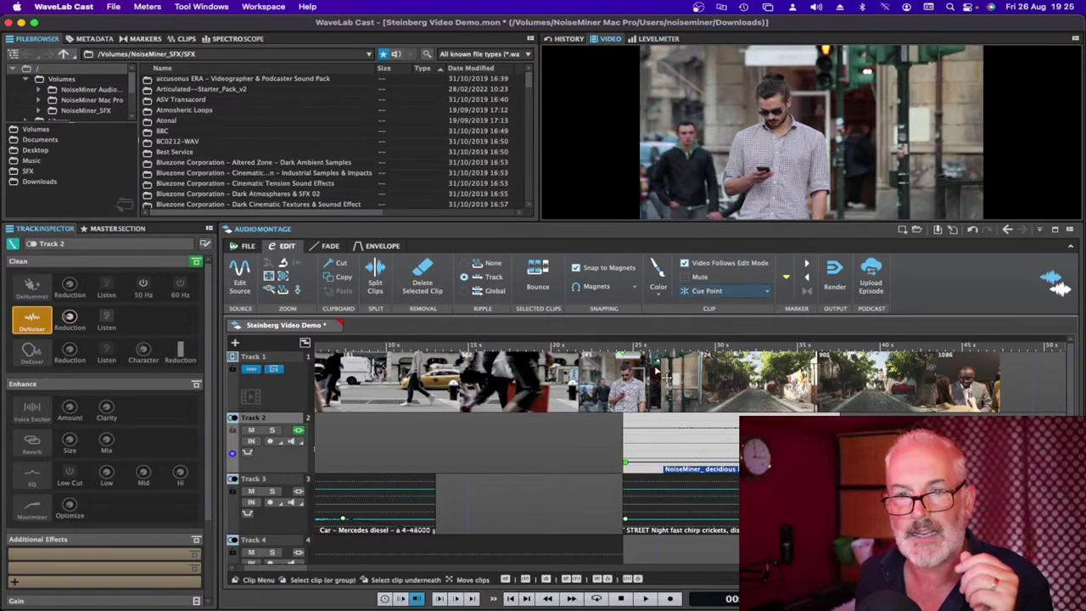
left_click_drag(496, 344, 573, 344)
mouse_move(589, 343)
left_mouse_down()
mouse_move(612, 345)
mouse_move(602, 346)
left_mouse_up()
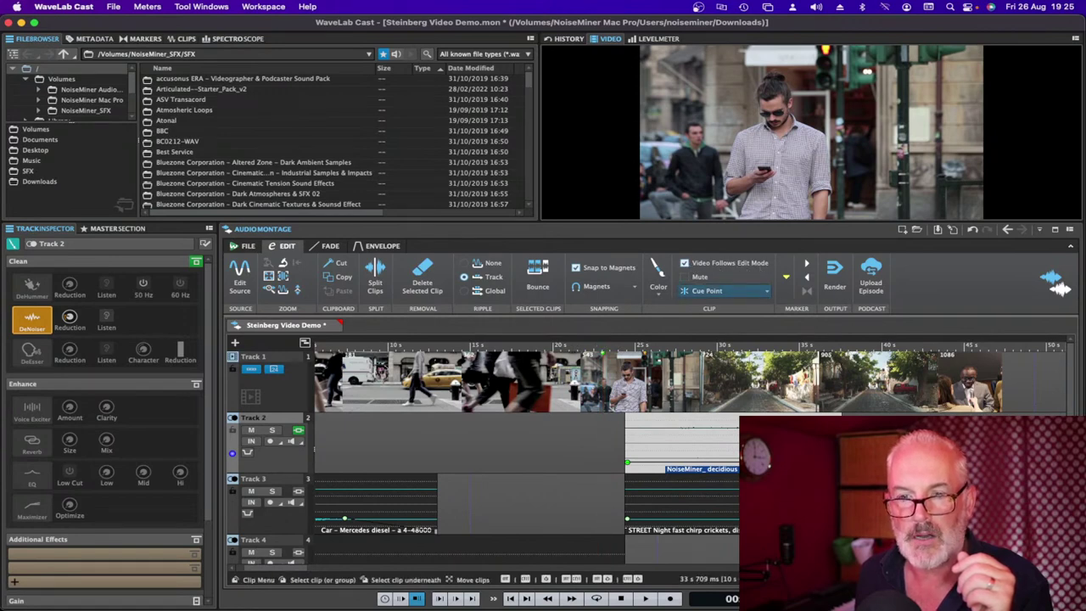
mouse_move(720, 453)
left_mouse_down()
mouse_move(654, 456)
mouse_move(740, 453)
mouse_move(715, 453)
left_mouse_up()
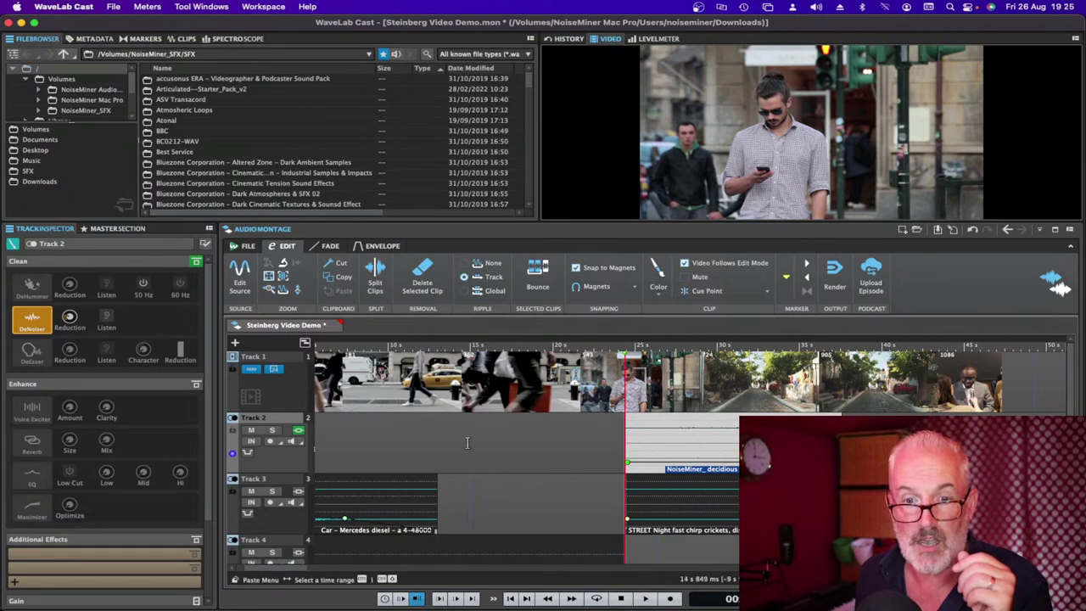
- Mute Track 4 so the car clip at the beginning of Track 3 can be heard on its own
scroll(467, 443, "down", 4)
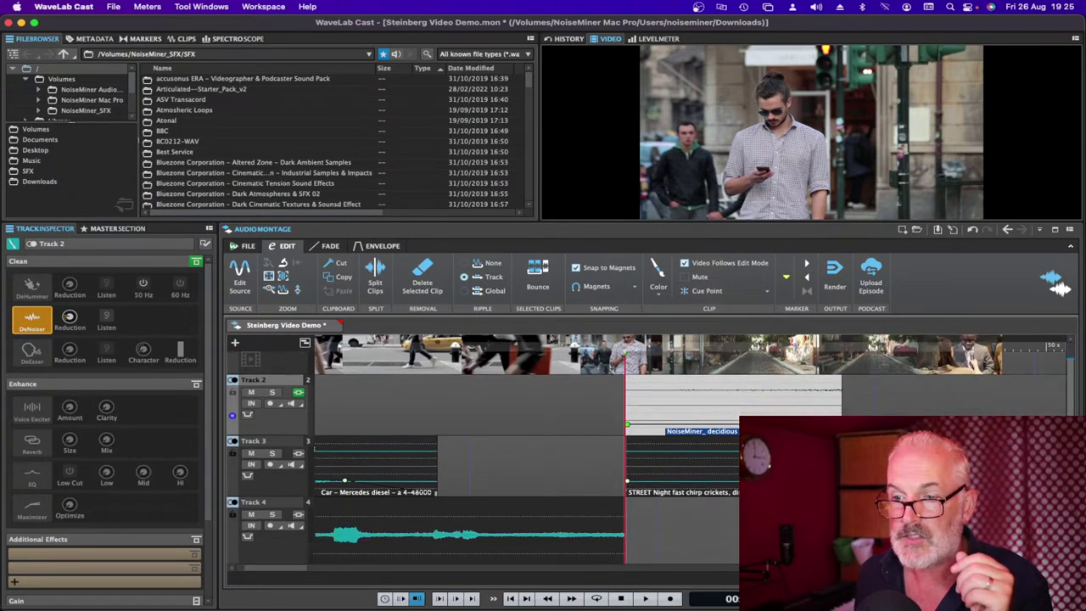
scroll(561, 574, "right", 5)
left_click(561, 570)
left_click_drag(561, 575, 268, 572)
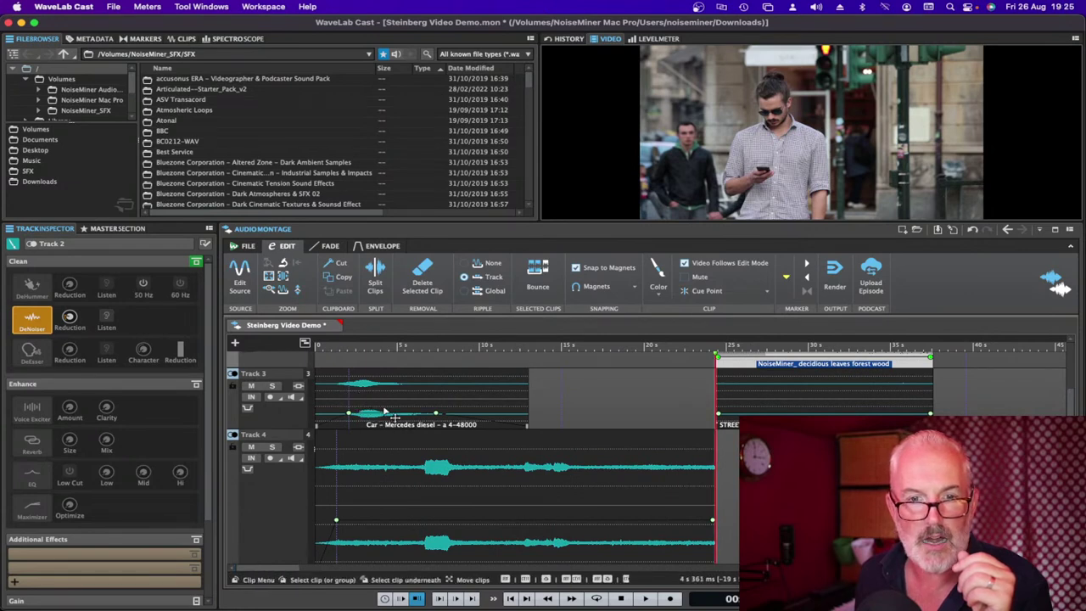
left_click(252, 447)
- Move the Mercedes diesel car clip on Track 3 to start at about 4.8 s and play it against the video
left_click(331, 397)
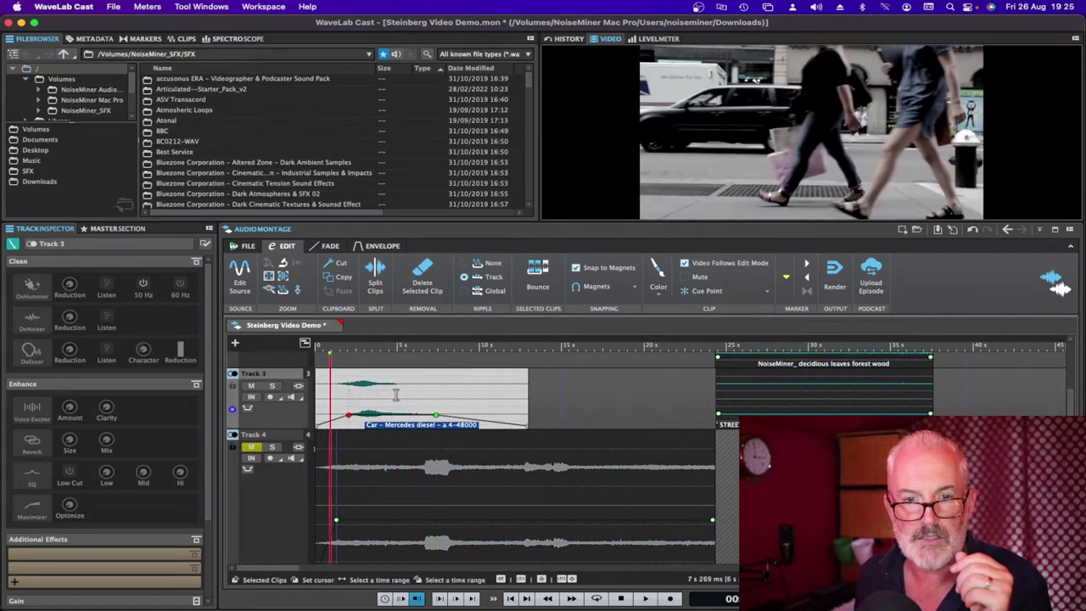
left_click_drag(389, 390, 469, 410)
left_click(629, 402)
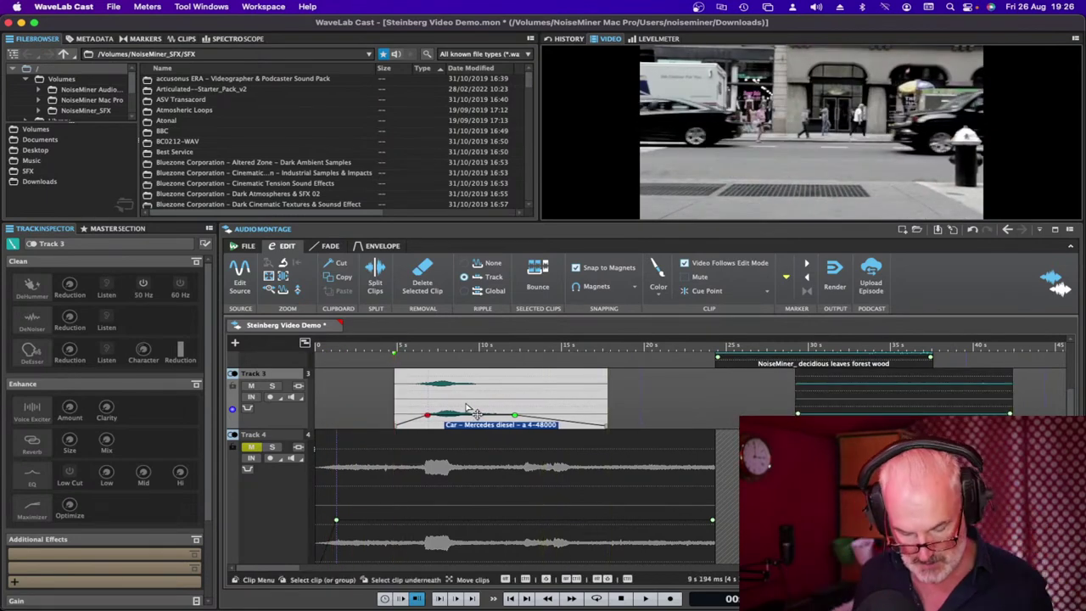
key("space")
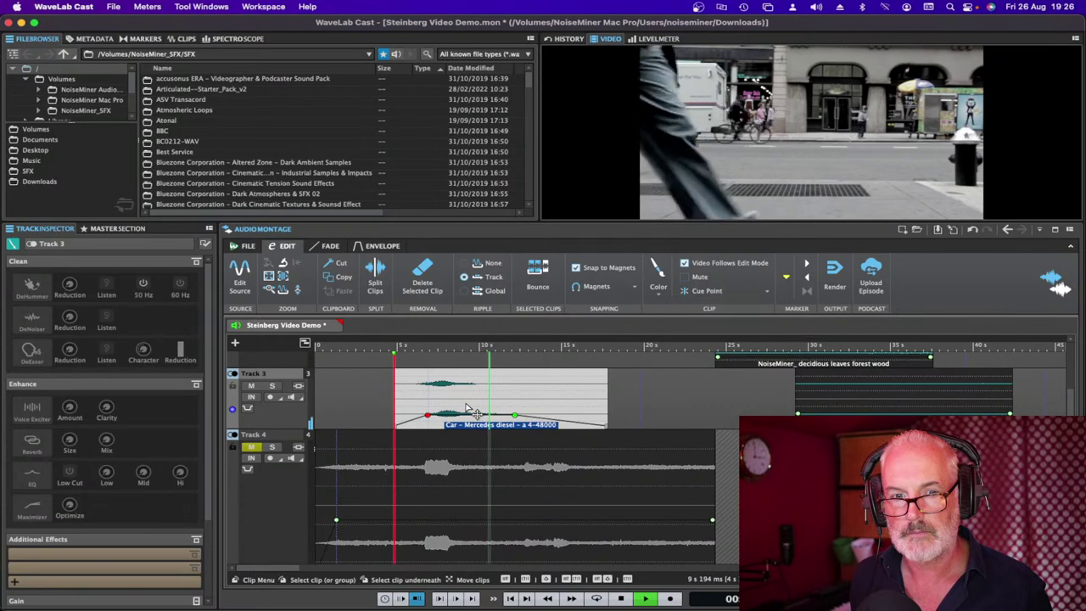
key("space")
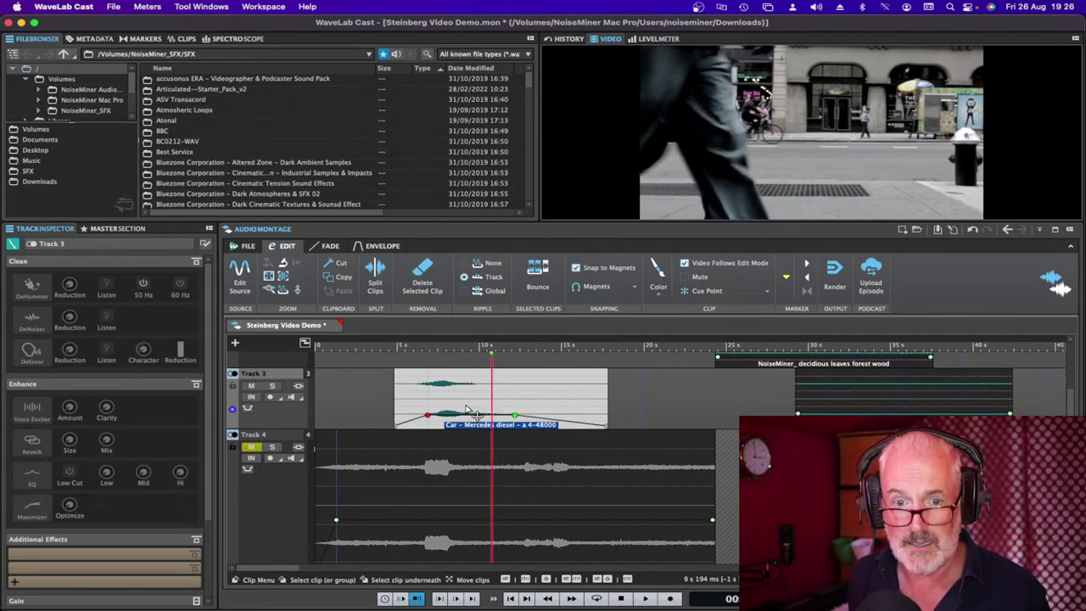
- Move the car clip on Track 3 back to the start of the timeline and play it with the video
left_click_drag(465, 411, 461, 411)
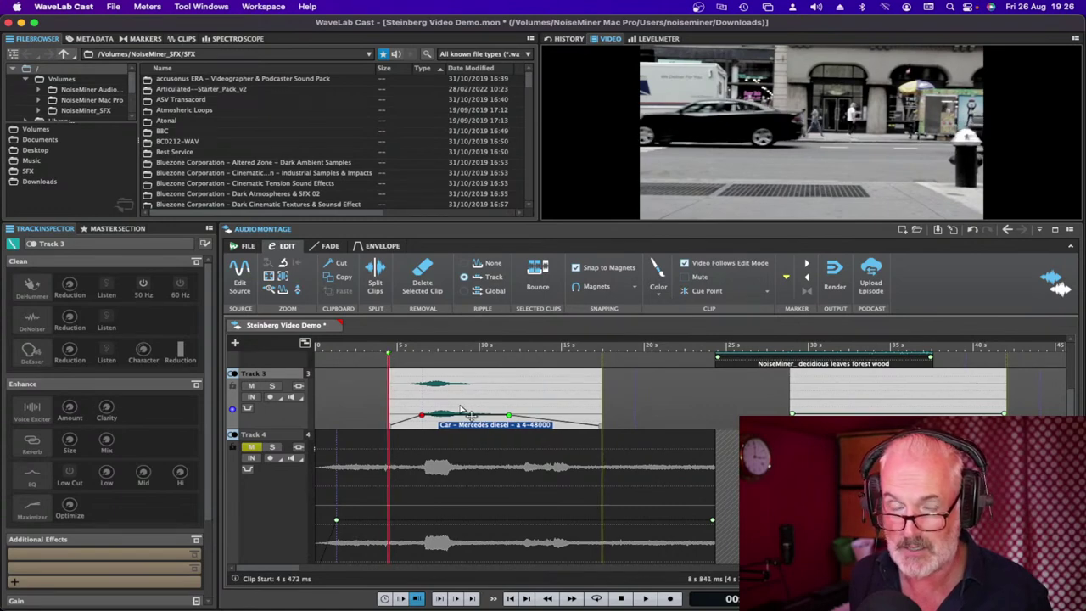
left_click_drag(462, 411, 382, 414)
key("space")
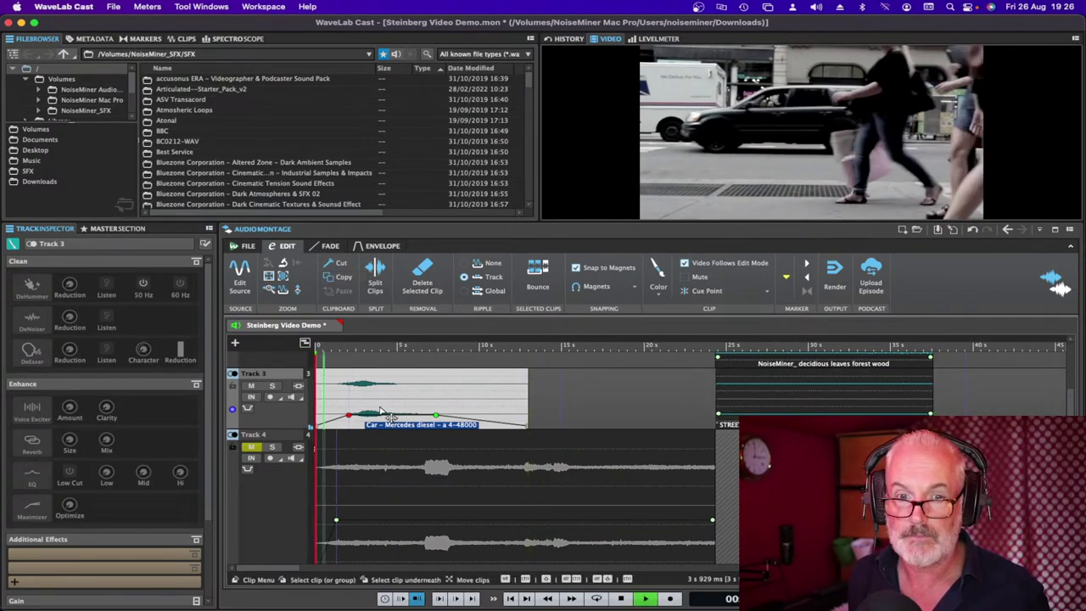
key("space")
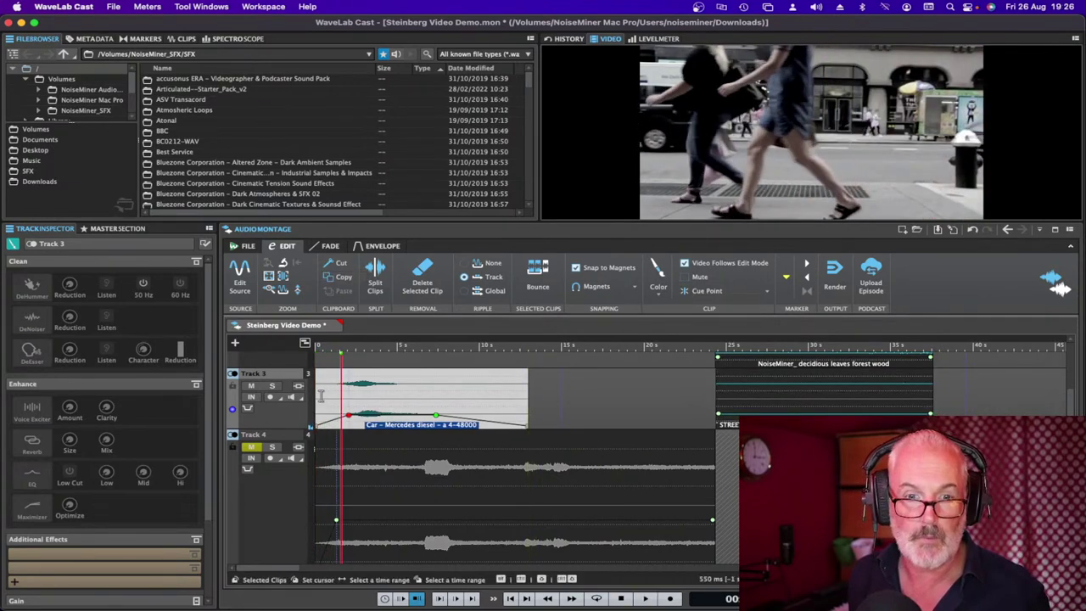
- Trim the car clip's beginning to about 1.3 s, move the shortened clip to start at 0 s, and play it
left_click_drag(320, 395, 345, 418)
left_click(426, 394)
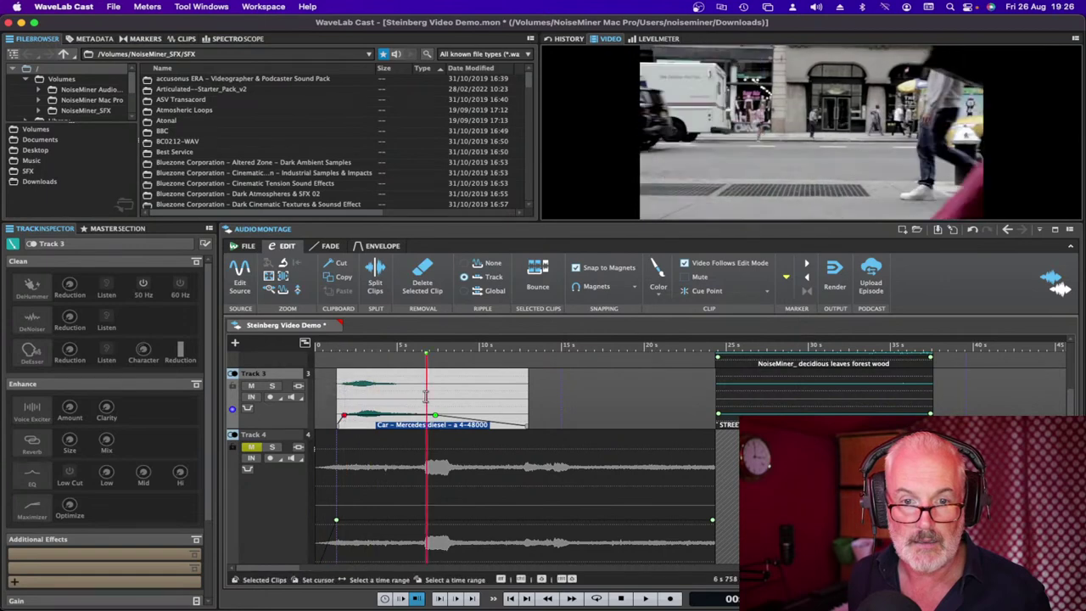
left_click_drag(418, 414, 394, 415)
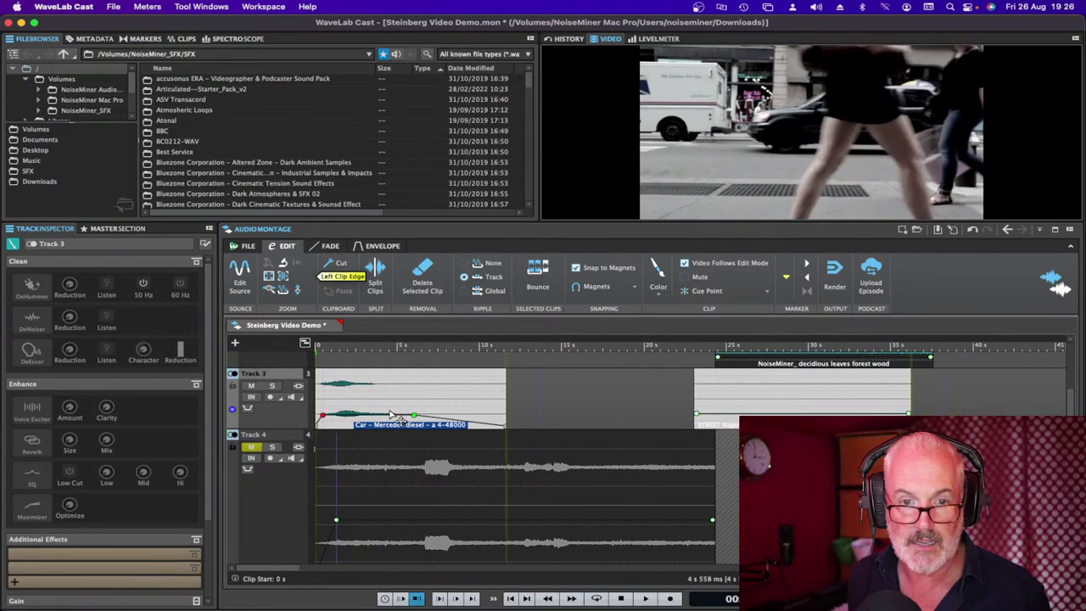
key("space")
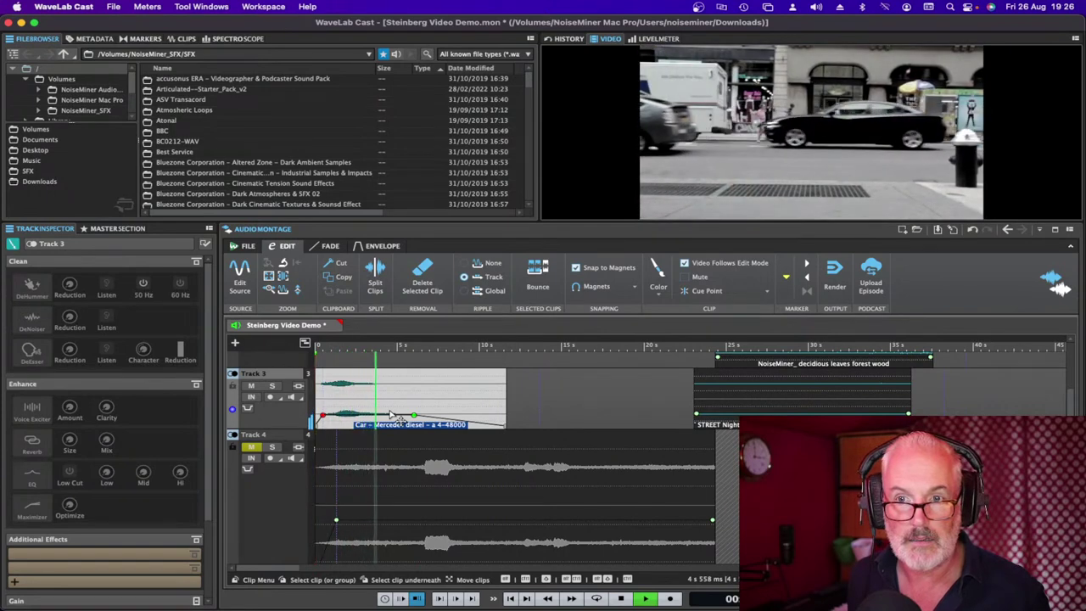
key("space")
- Shift the car clip on Track 3 to start at about 2.2 s and play it to check sync with the passing car
left_click_drag(386, 413, 414, 413)
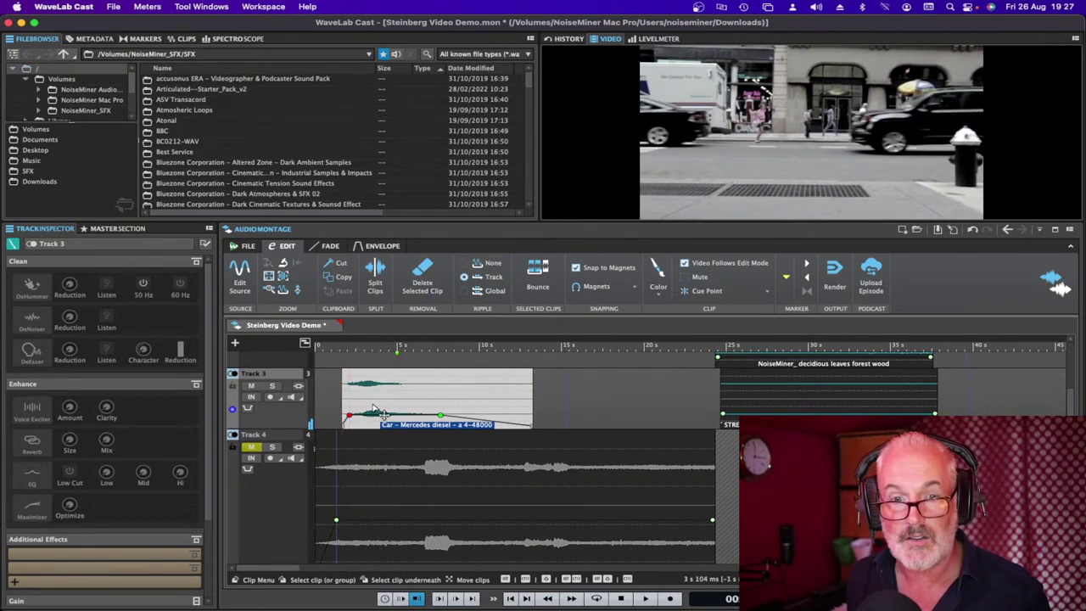
key("space")
left_click_drag(384, 414, 395, 414)
left_click(338, 384)
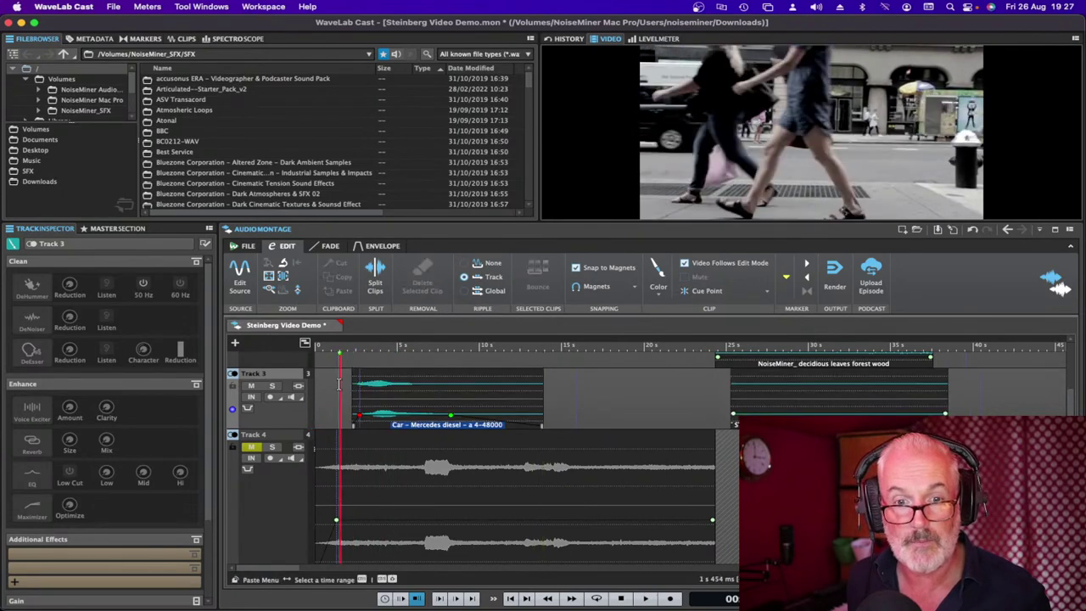
key("space")
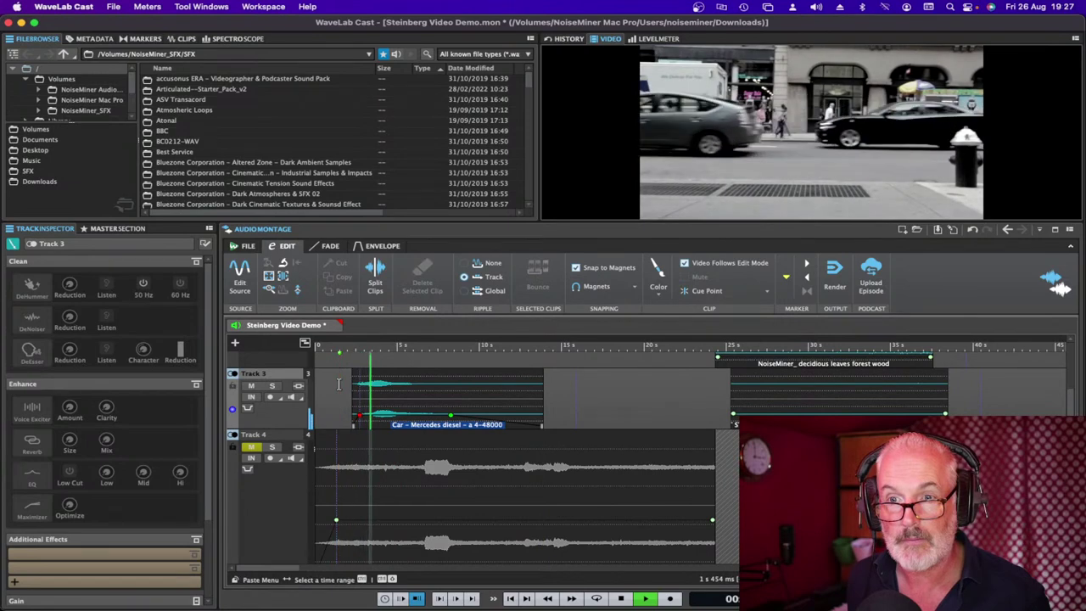
key("space")
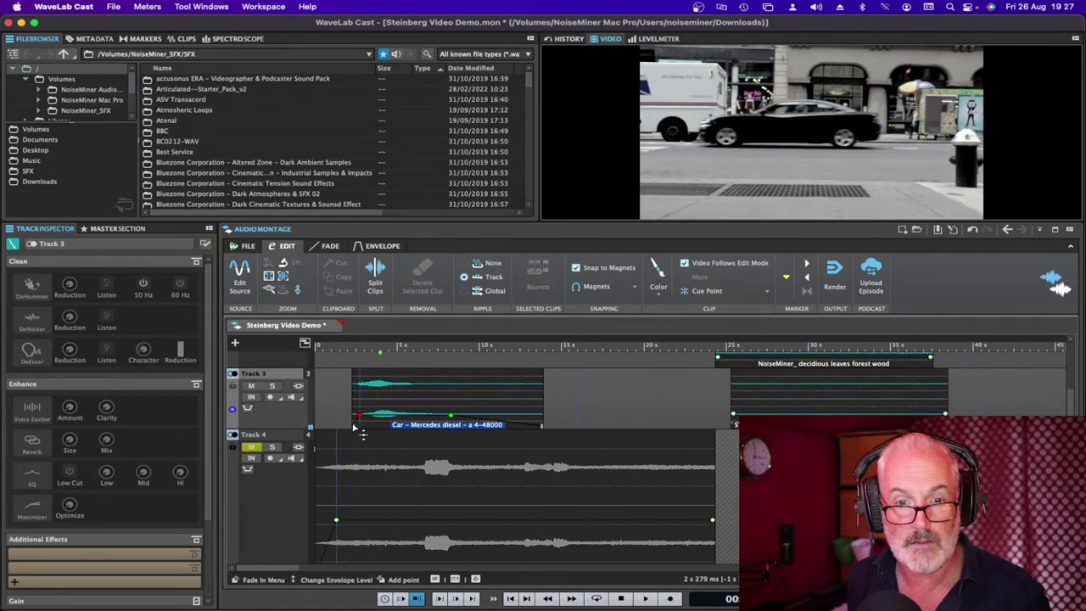
- Extend the car clip's beginning back to about 0.5 s and play the montage from the start
left_click_drag(356, 404, 327, 402)
left_click(315, 393)
key("space")
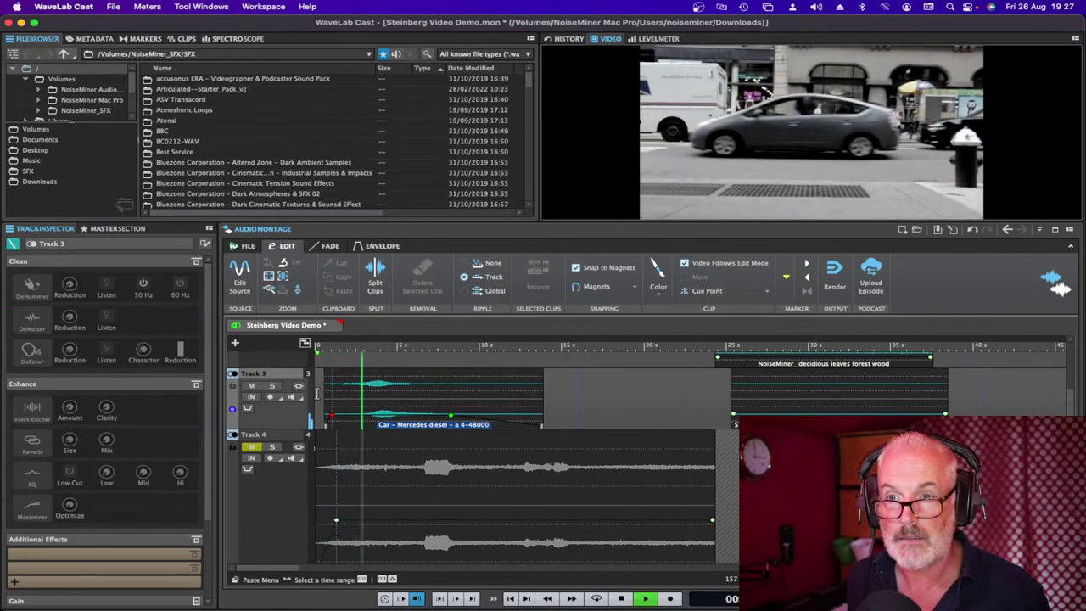
key("space")
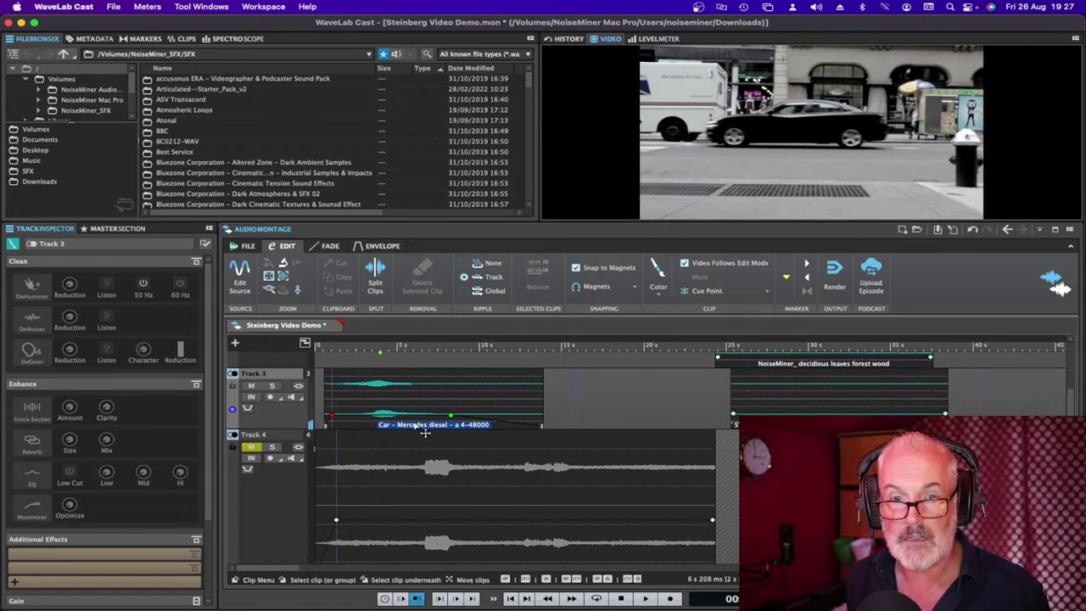
- Move the car clip on Track 3 back to start at 0 s and play it against the passing car
left_click_drag(402, 410, 392, 408)
key("space")
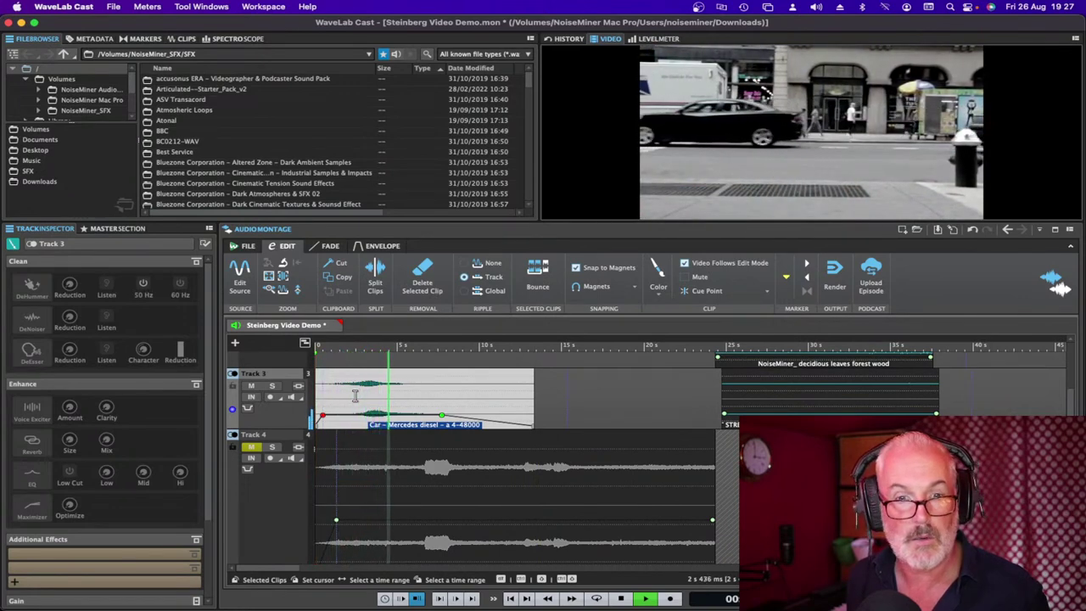
key("space")
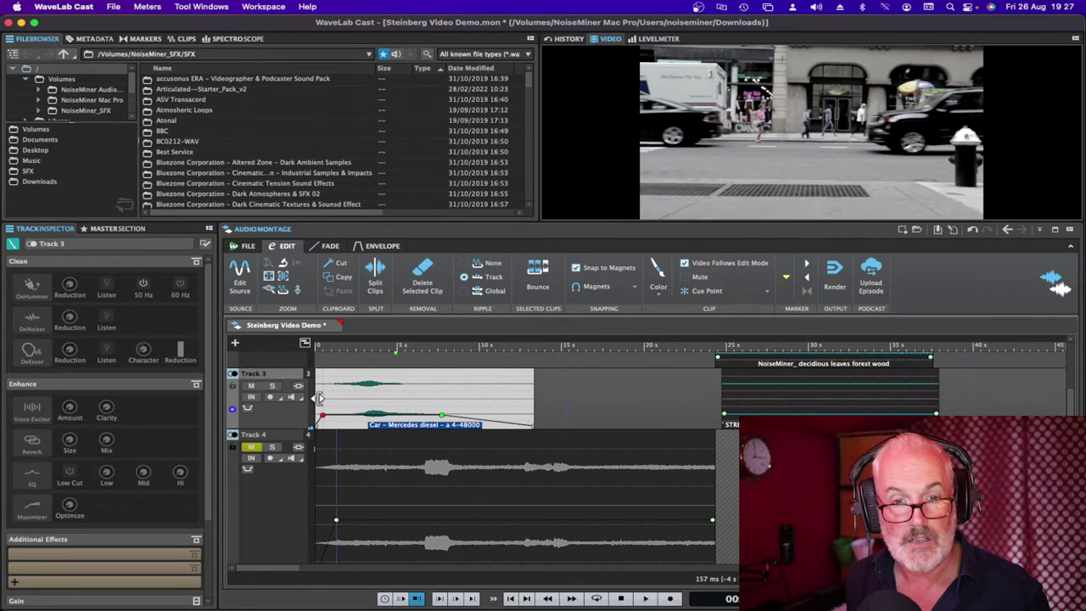
- Trim about 0.6 s off the car clip's beginning, keeping its start at 0 s, and play the result with the video
left_click_drag(327, 409, 367, 412)
key("space")
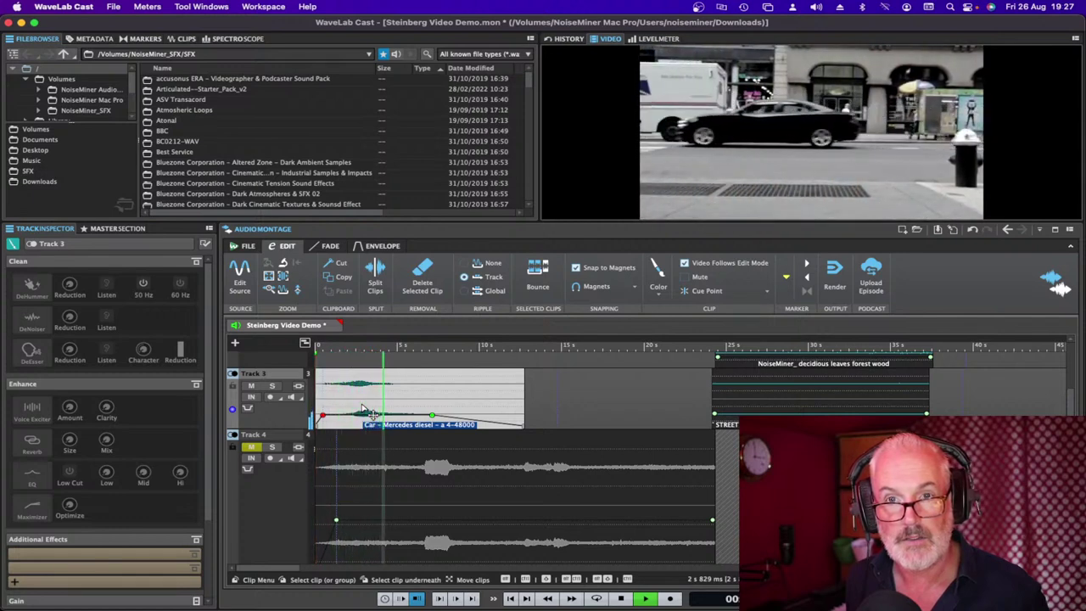
key("space")
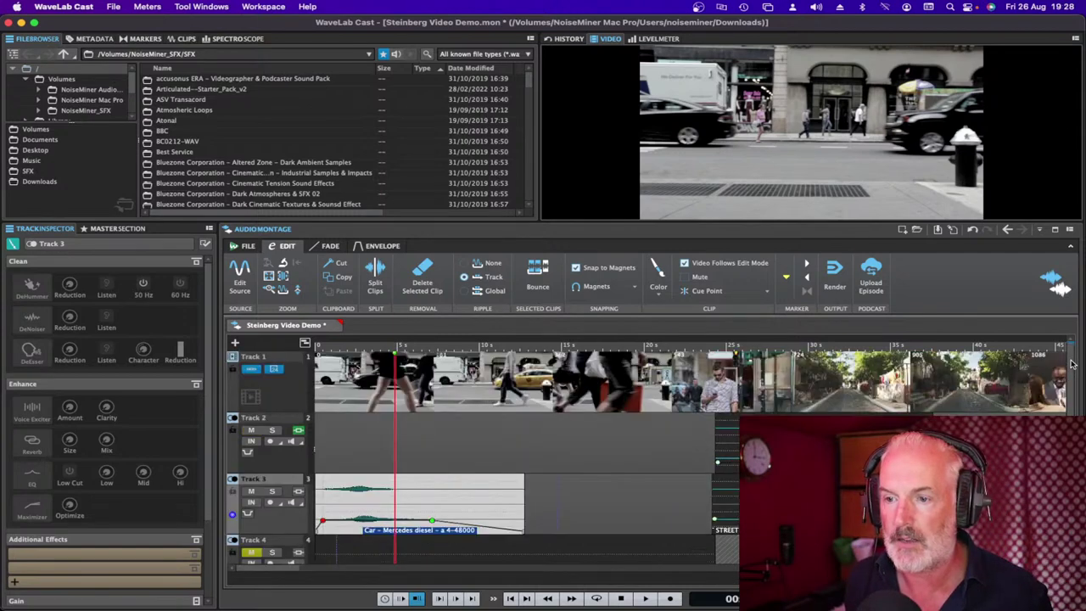
- Locate the interview scene at the end of the video track and examine the audio tracks beneath it
scroll(1070, 381, "up", 3)
scroll(691, 453, "right", 5)
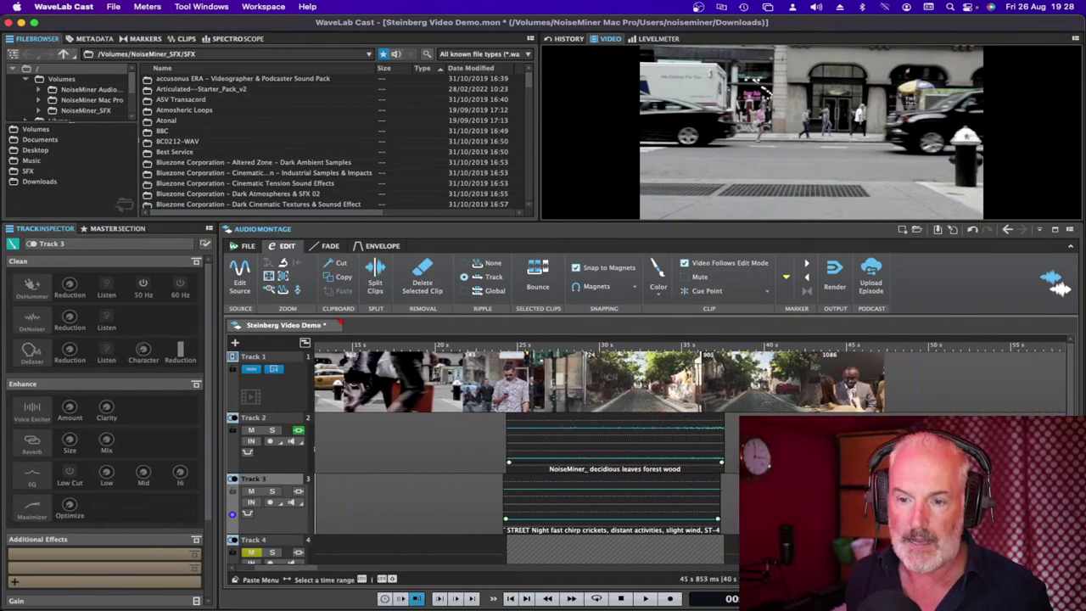
left_click(808, 437)
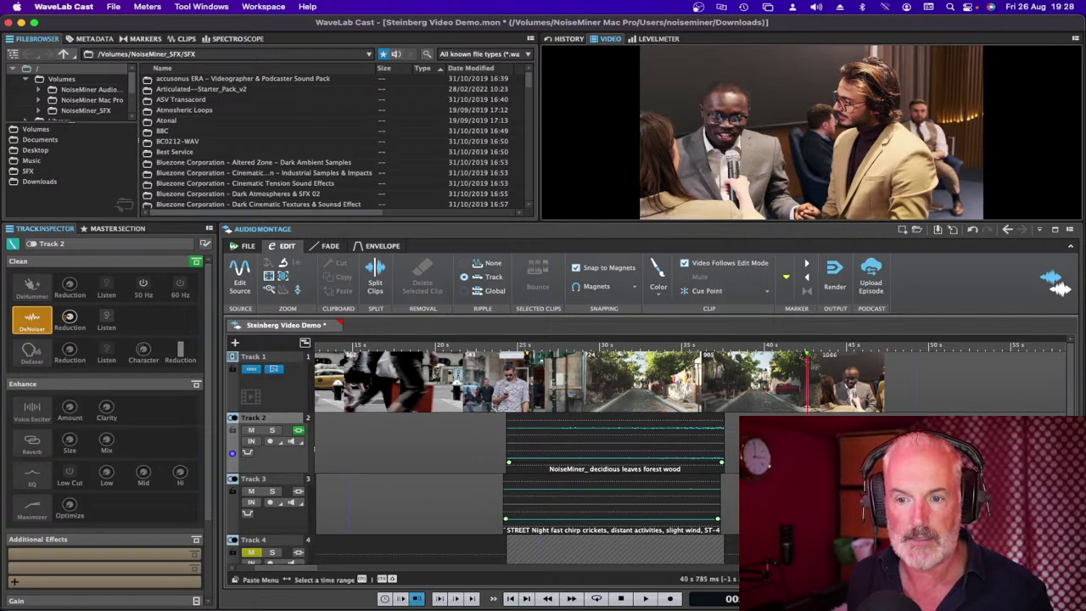
left_click_drag(754, 382, 780, 382)
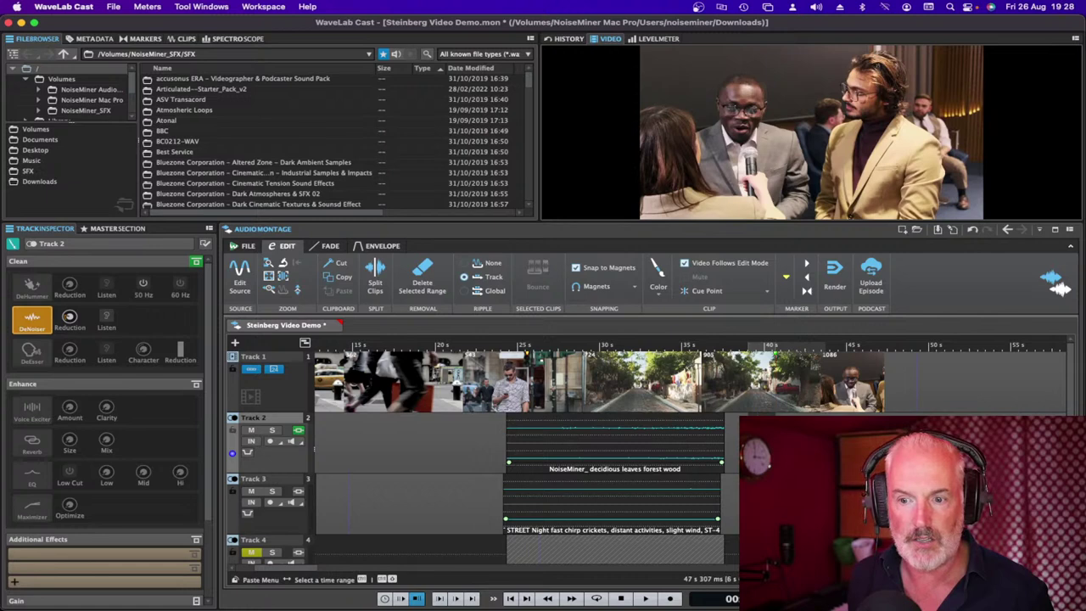
scroll(645, 450, "right", 3)
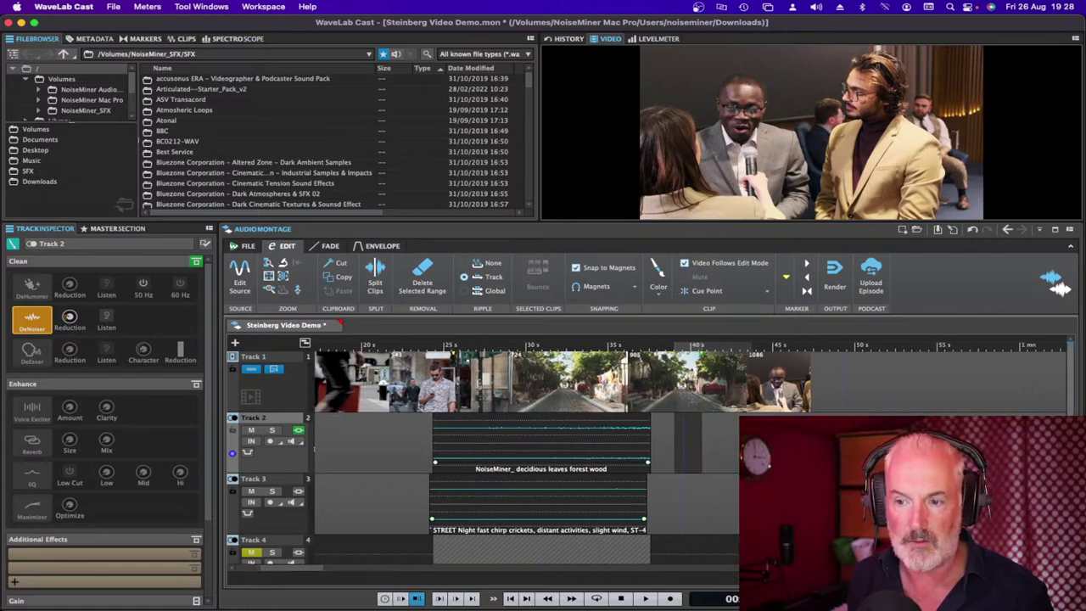
scroll(756, 414, "down", 2)
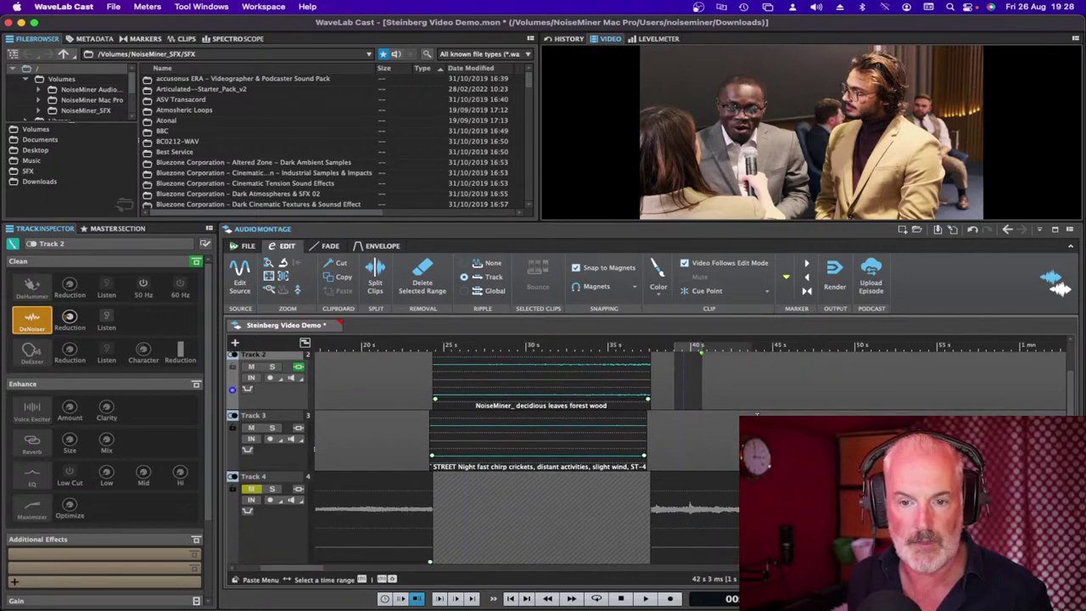
- Save the montage and play the closing part of the video from about 36.7 s, near the end of the STREET Night clip
left_click(637, 427)
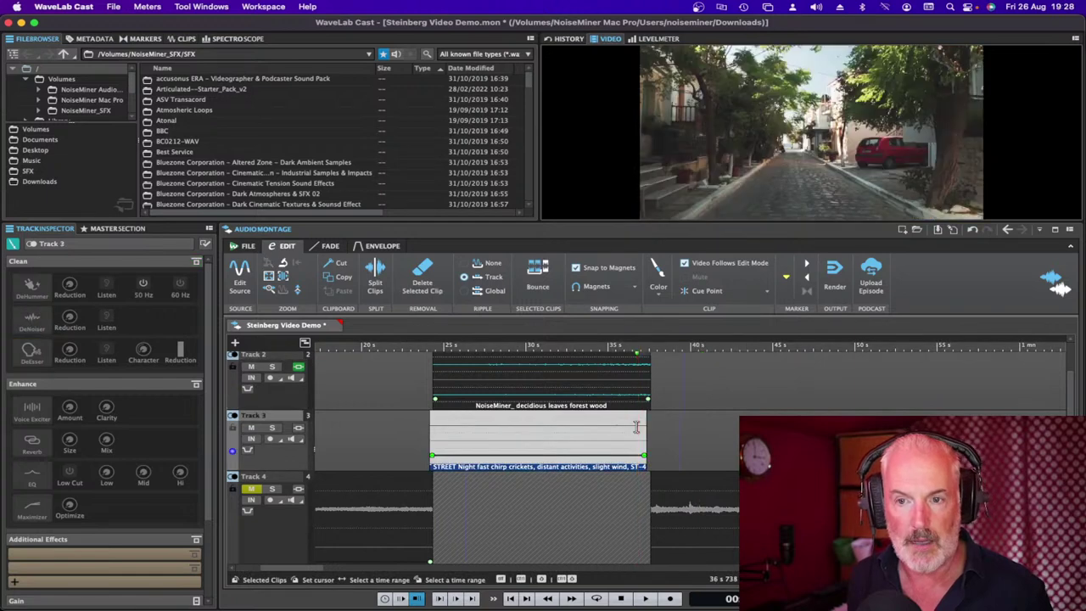
key("super+s")
key("space")
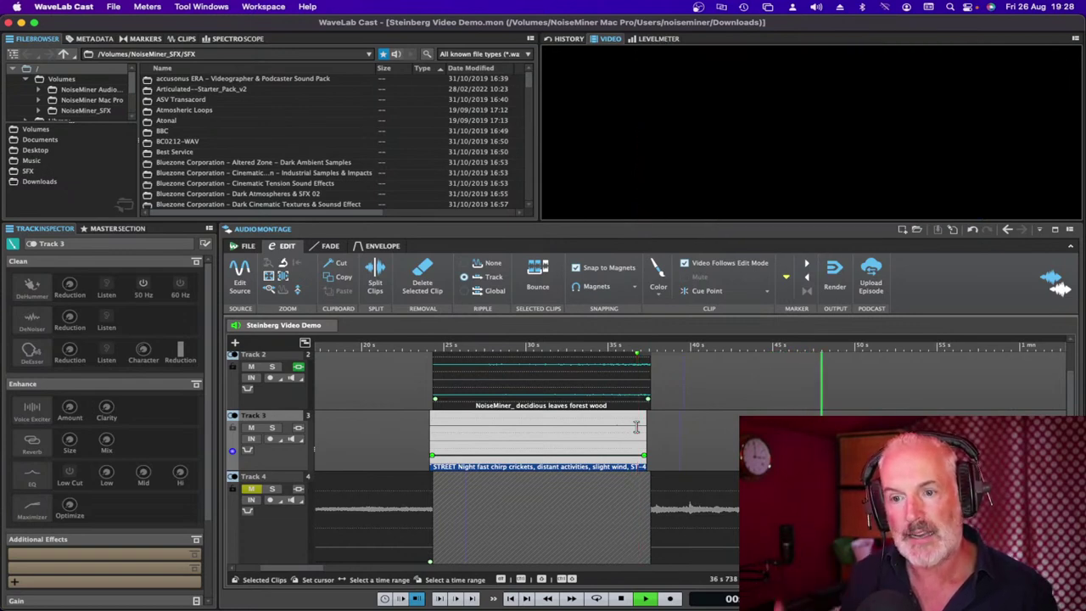
key("space")
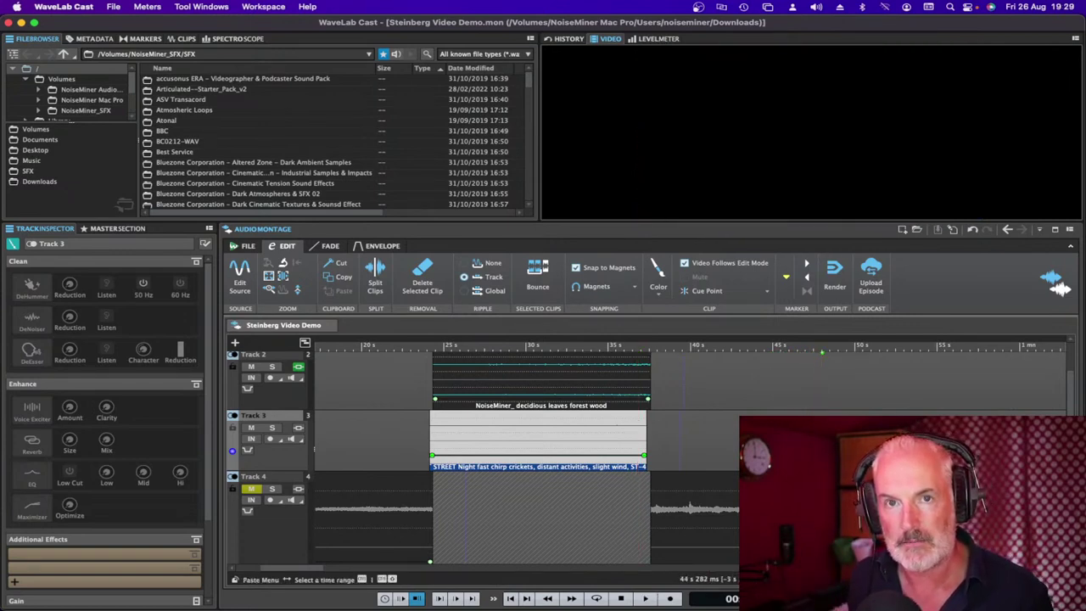
- Unmute Track 4 and play the interview scene from the end of the gap in its audio
left_click(251, 489)
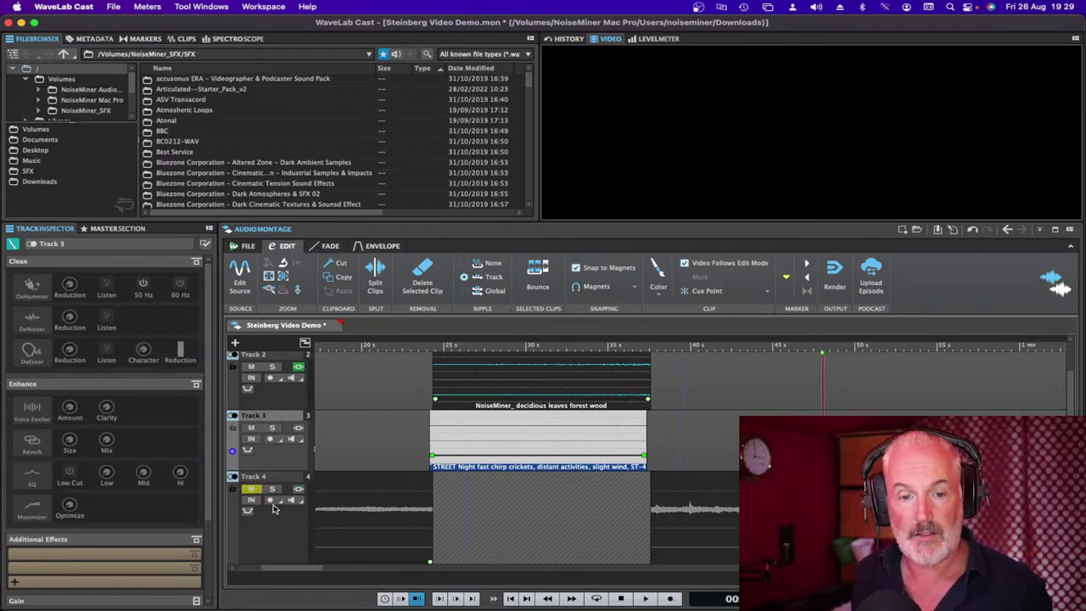
left_click(250, 489)
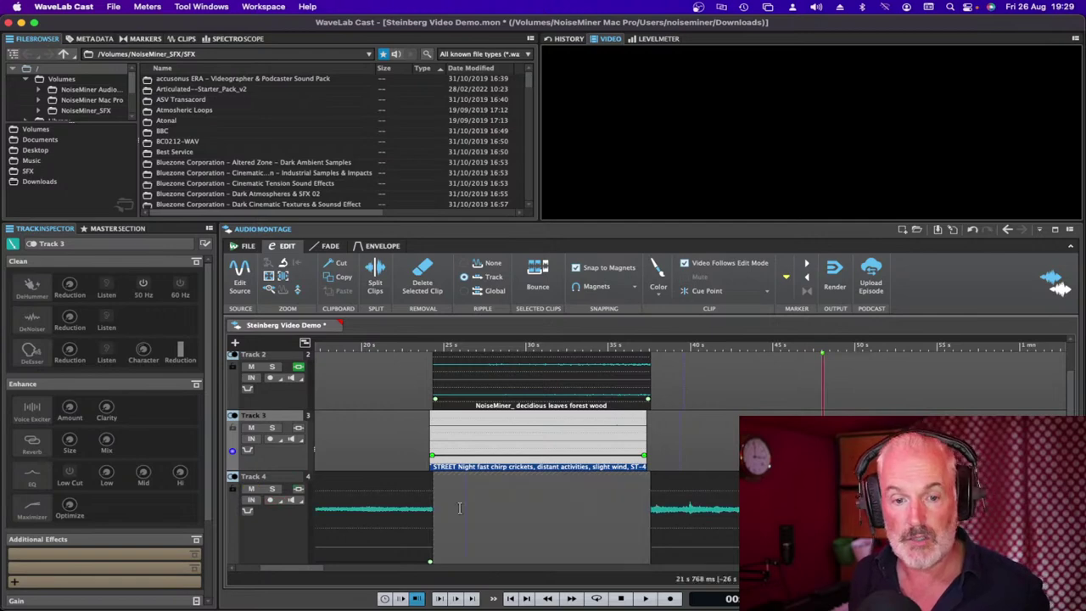
left_click(647, 509)
key("space")
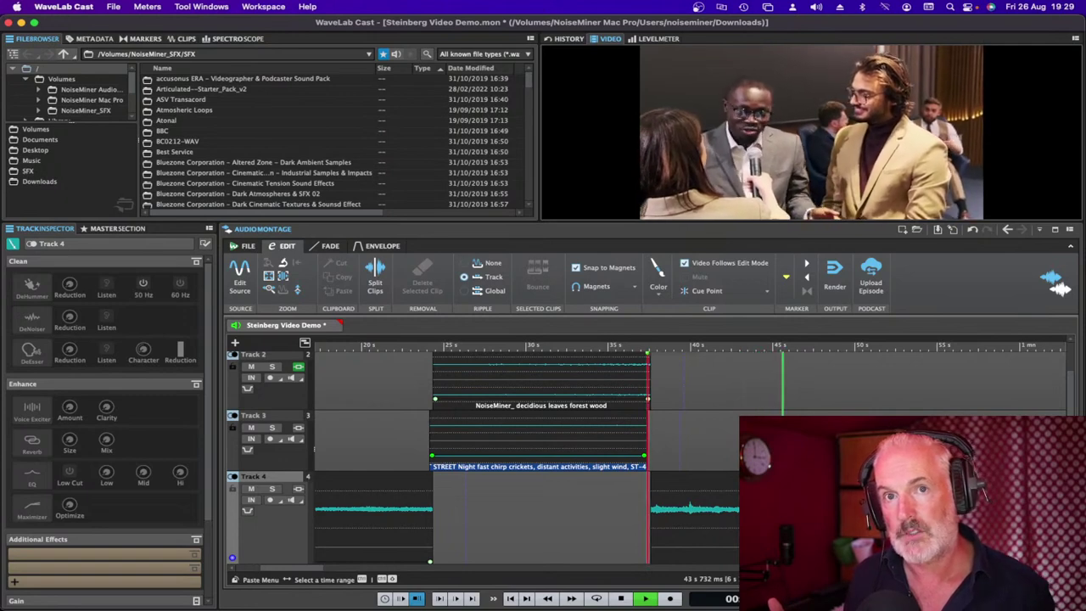
key("space")
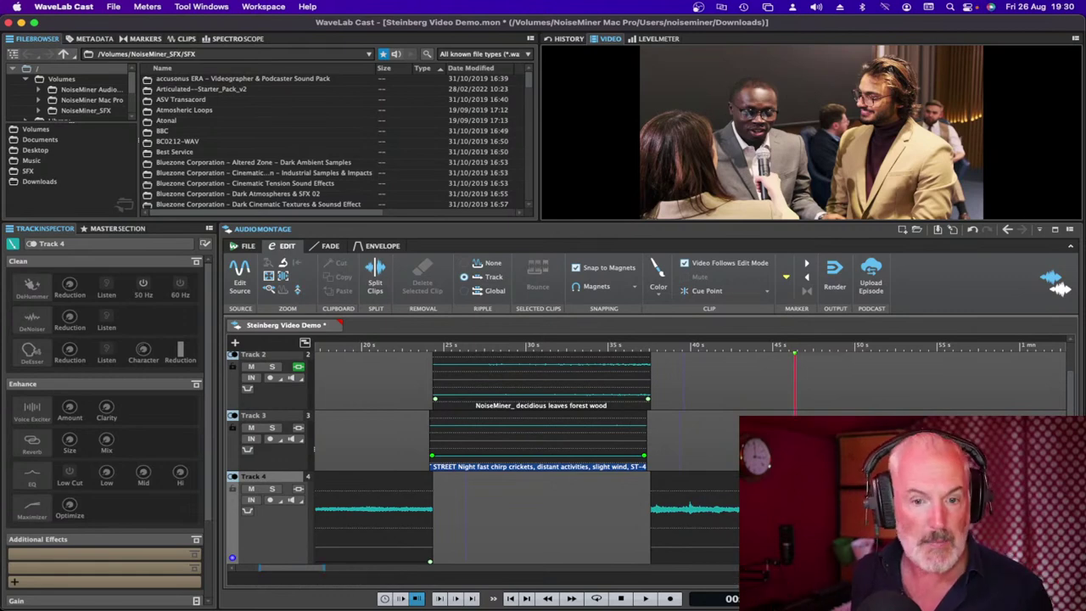
- Return to the start of the montage, mute Track 4, and play the car clip with the video from about 0.6 s
key("Home")
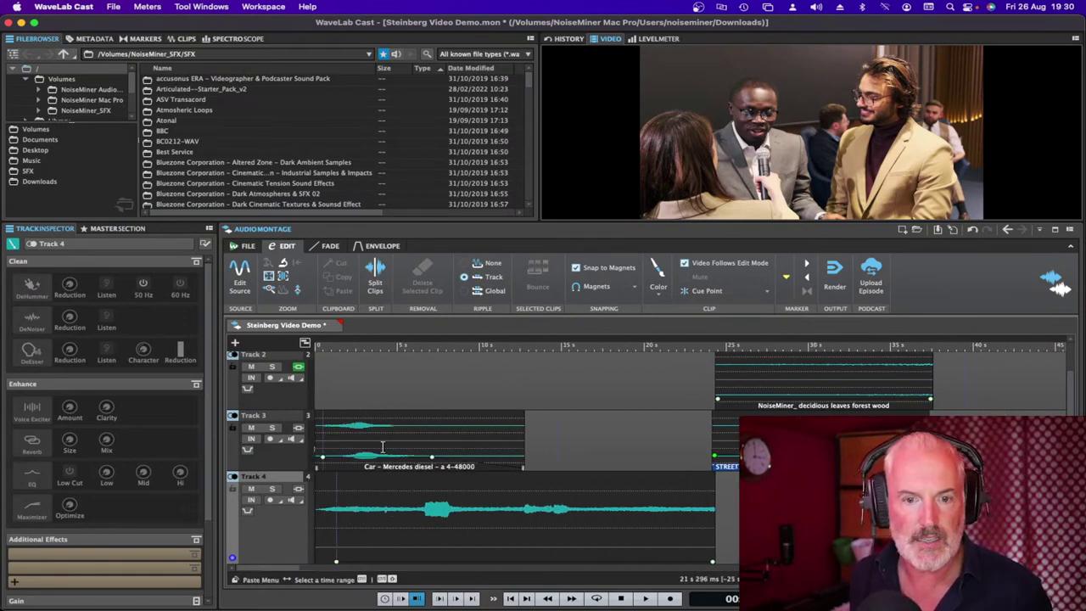
left_click(325, 375)
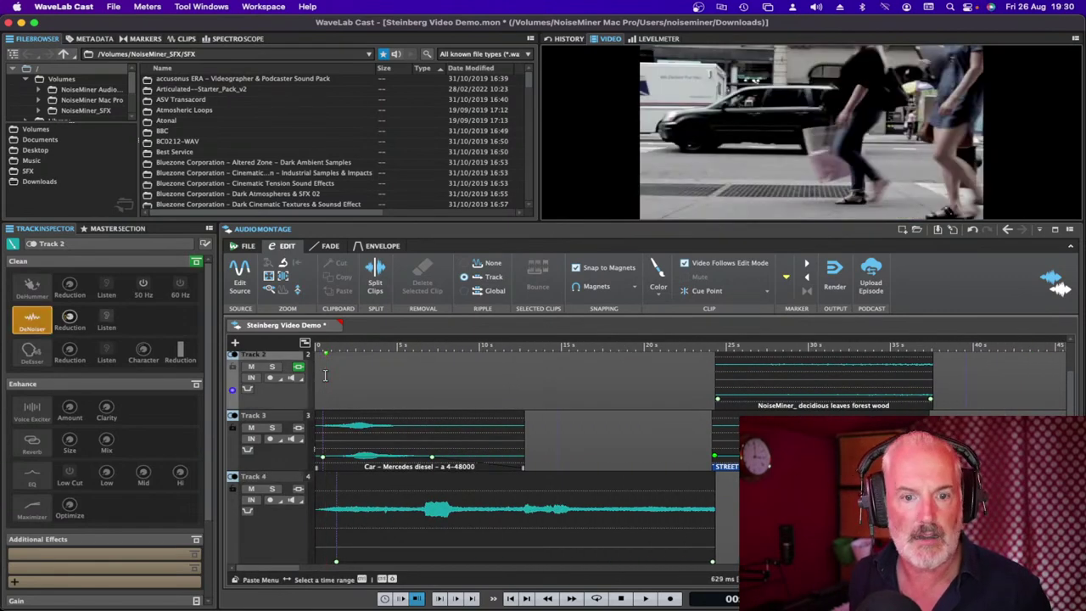
left_click(251, 490)
key("space")
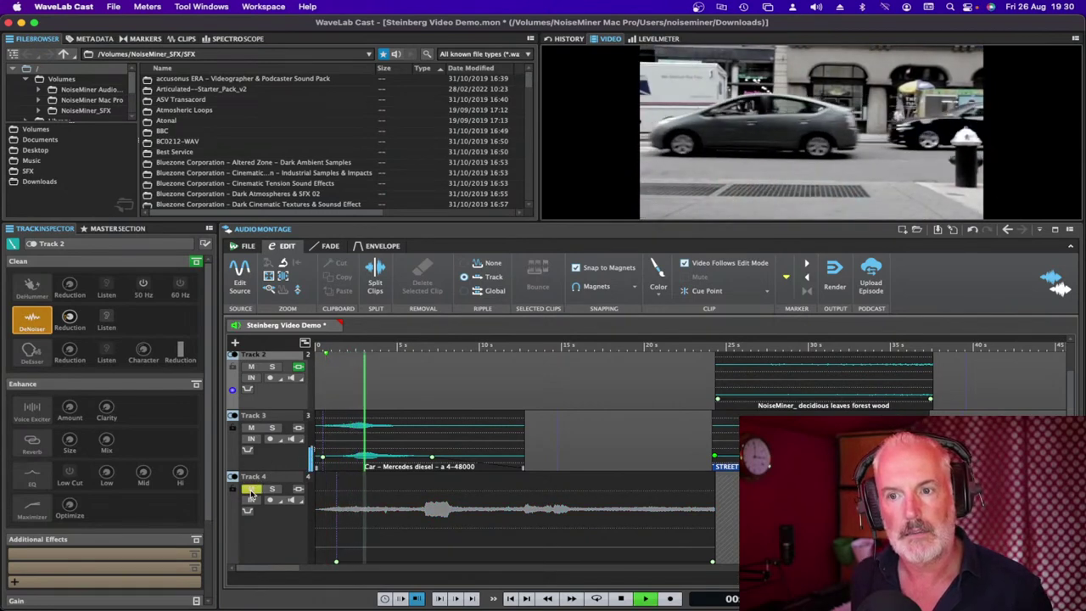
key("space")
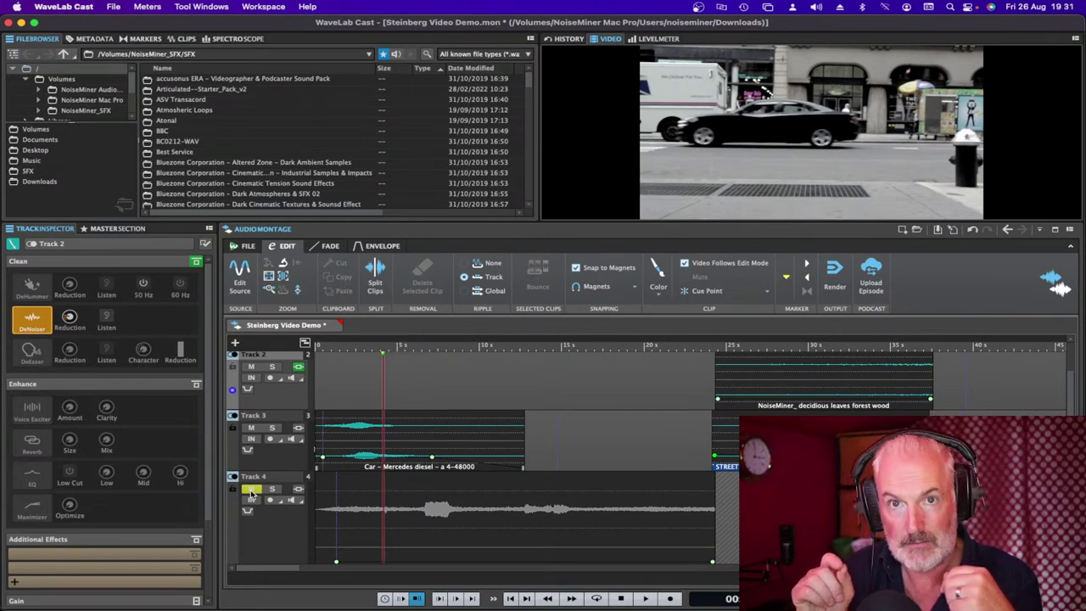
- Mute Track 3 as well and play the street scene without sound from about 0.7 s
left_click(250, 427)
left_click_drag(392, 349, 317, 350)
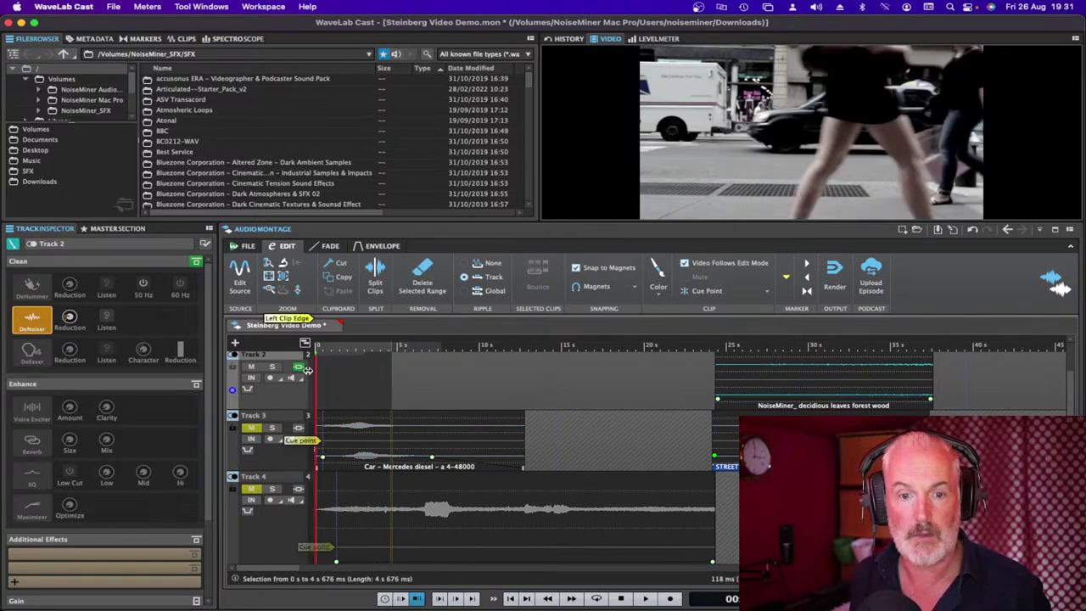
left_click(325, 348)
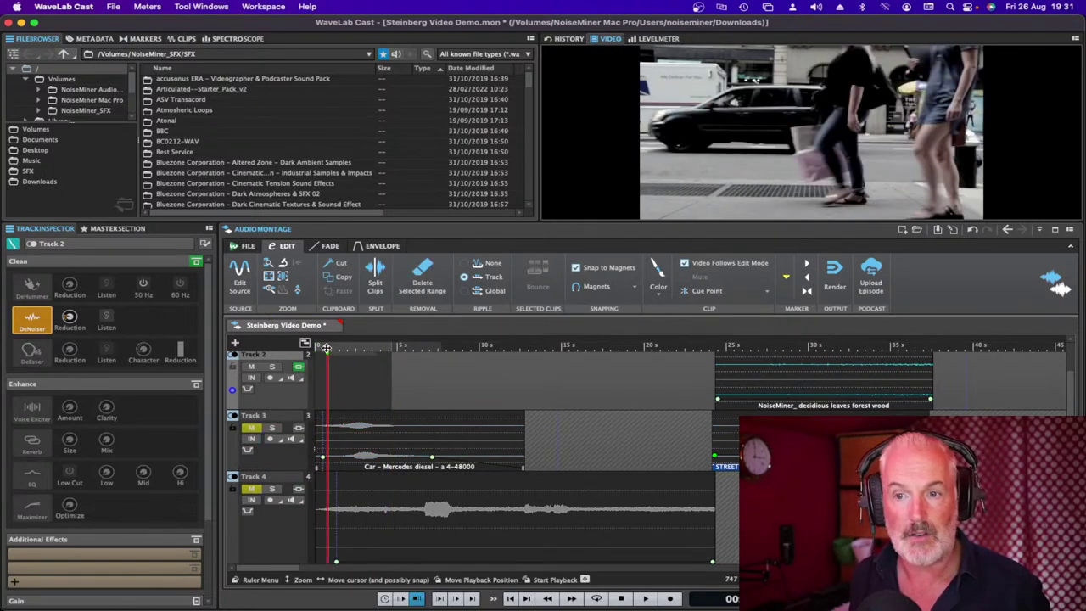
key("space")
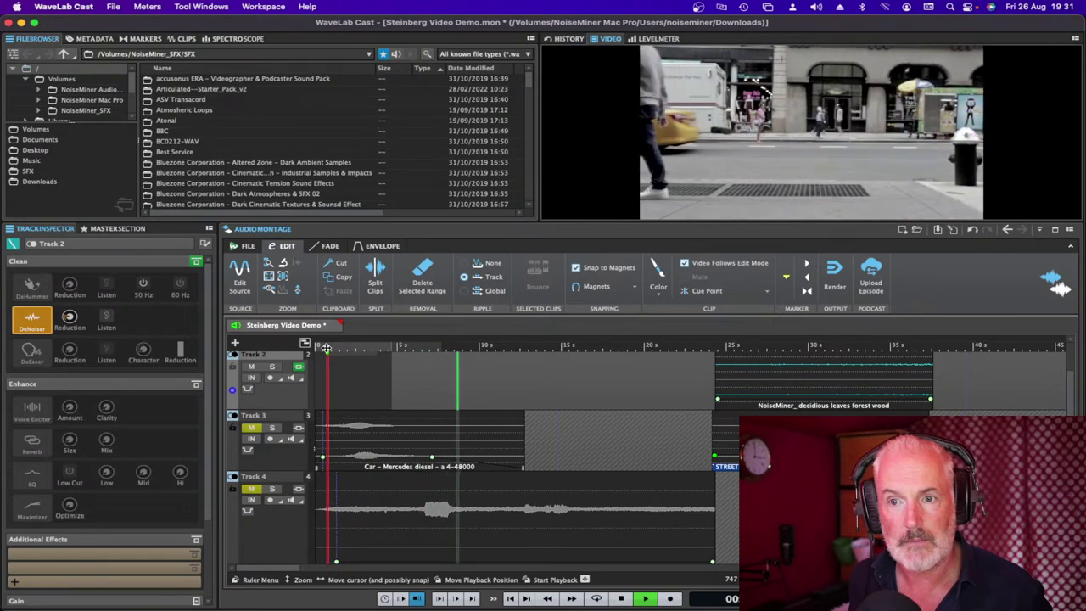
key("space")
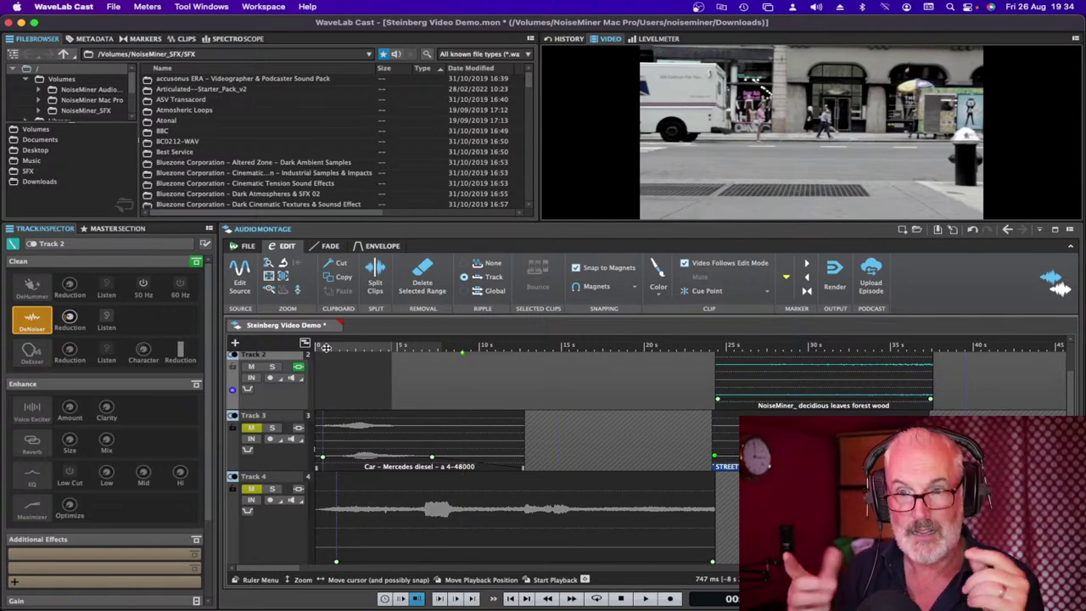
- Replay the silent street scene from about 0.4 s, and select the range from about 4 s to 8 s on Track 2
left_click_drag(428, 343, 314, 348)
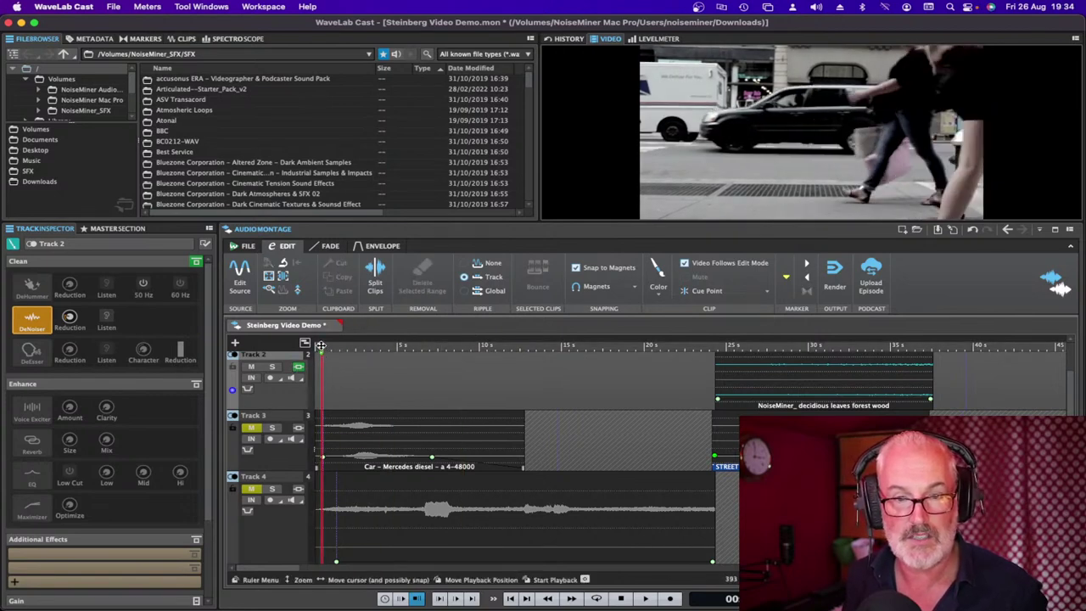
key("space")
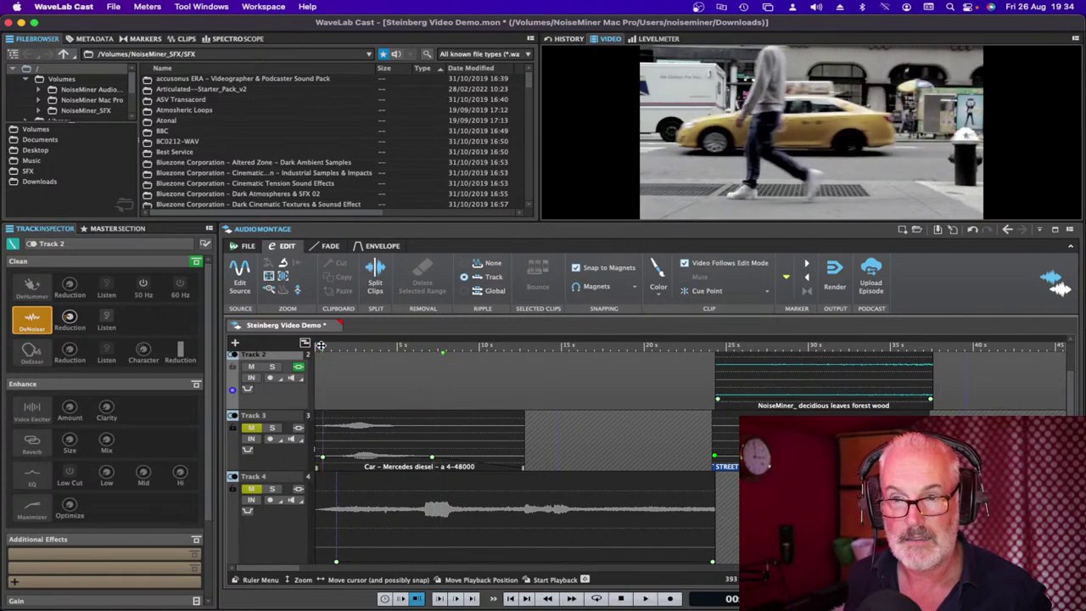
key("space")
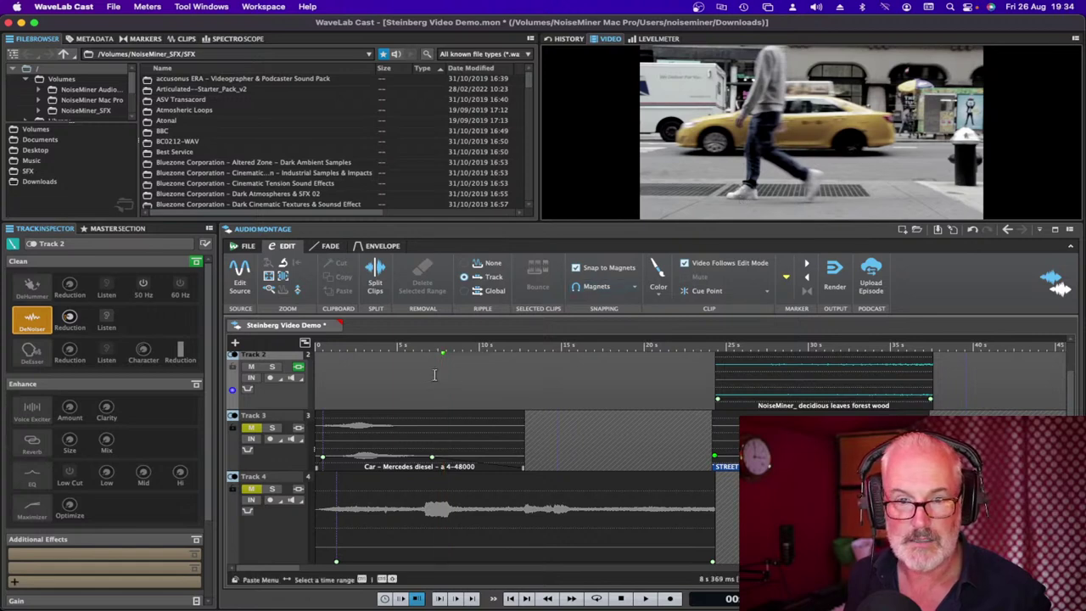
left_click(379, 367)
left_click_drag(380, 366, 446, 373)
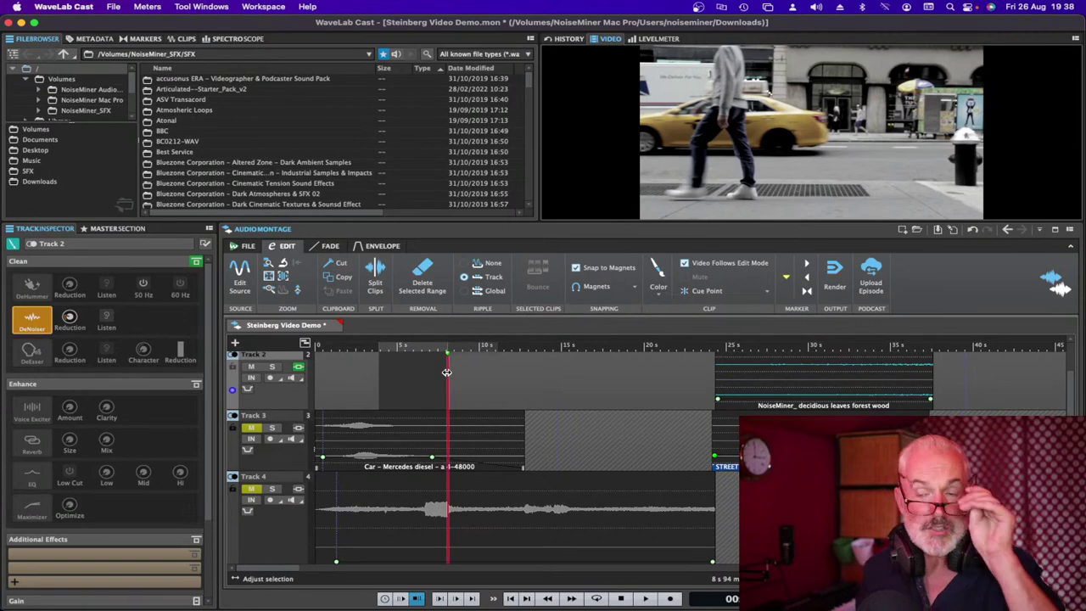
- Select the first 3 s on Track 2 and play the silent street scene from about 0.3 s
left_click(365, 373)
left_click(318, 375)
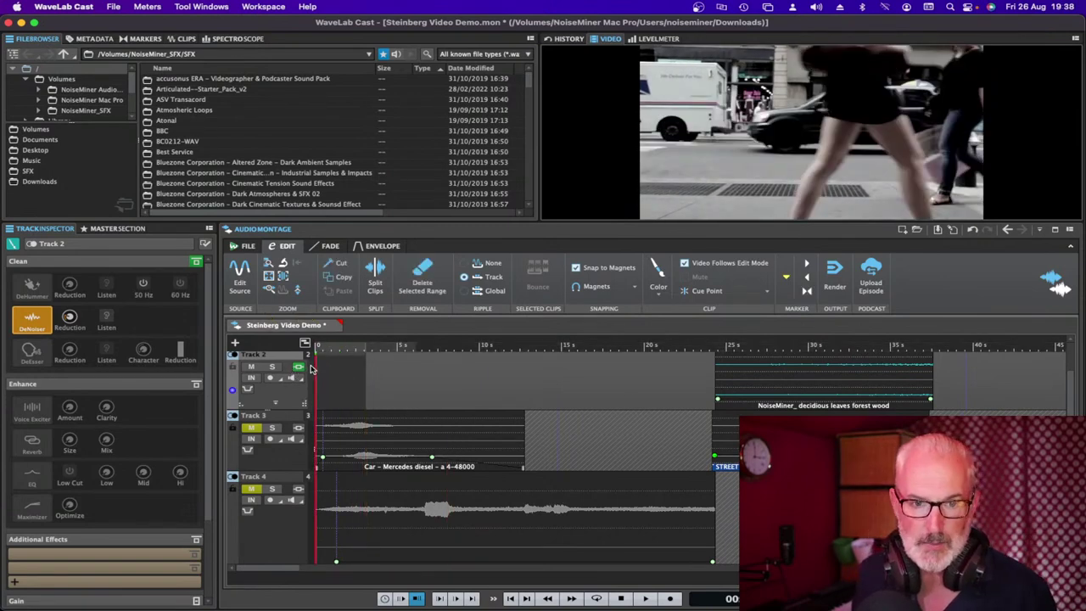
double_click(319, 349)
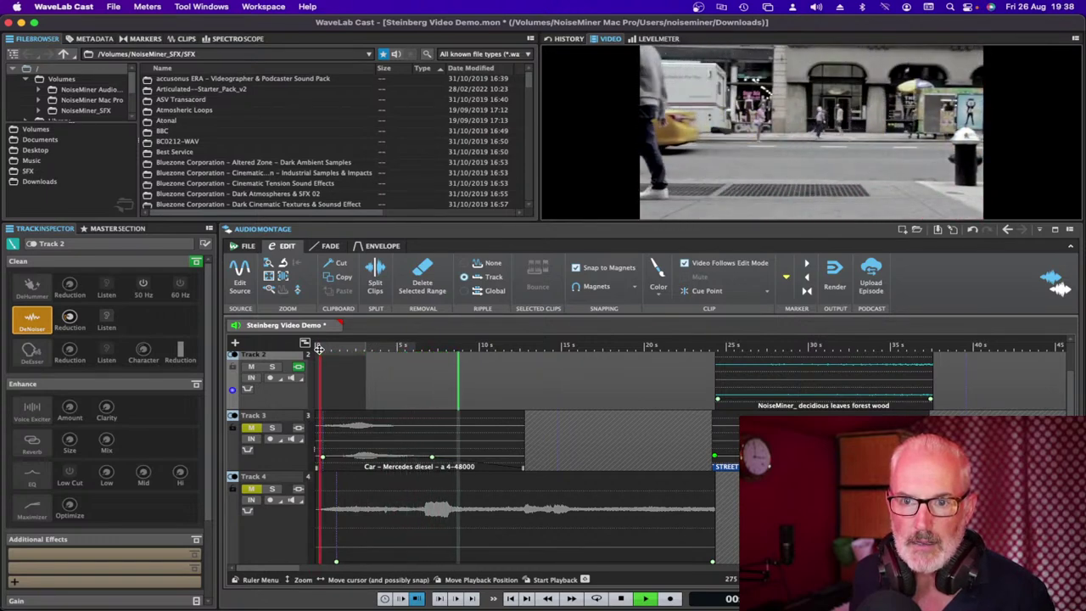
key("space")
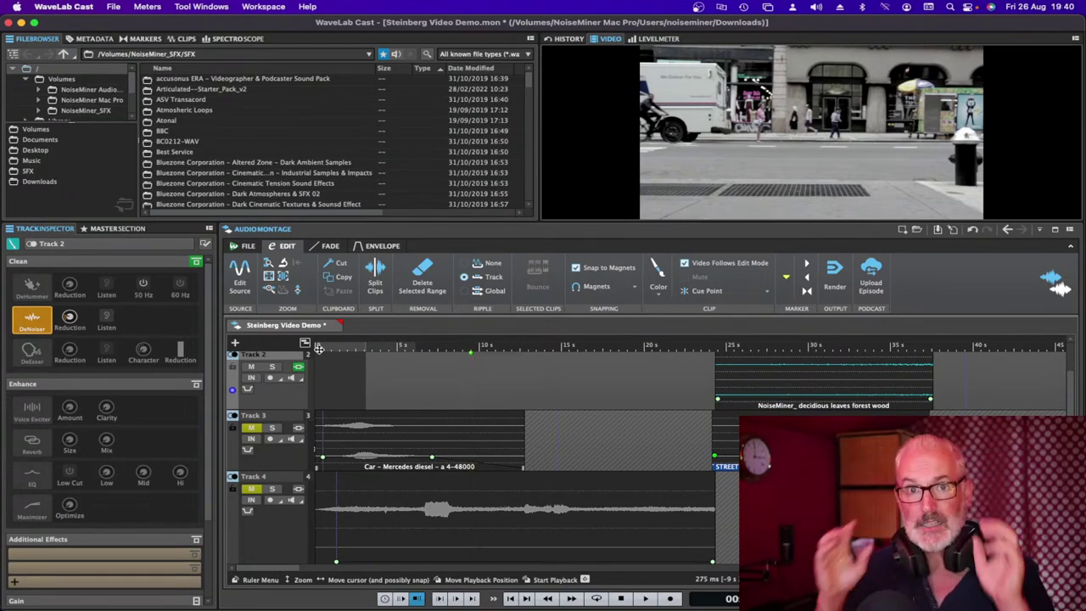
- Set the edit cursor at about 2.2 s in the street scene and unmute Track 4, leaving Track 3 muted
left_click(977, 367)
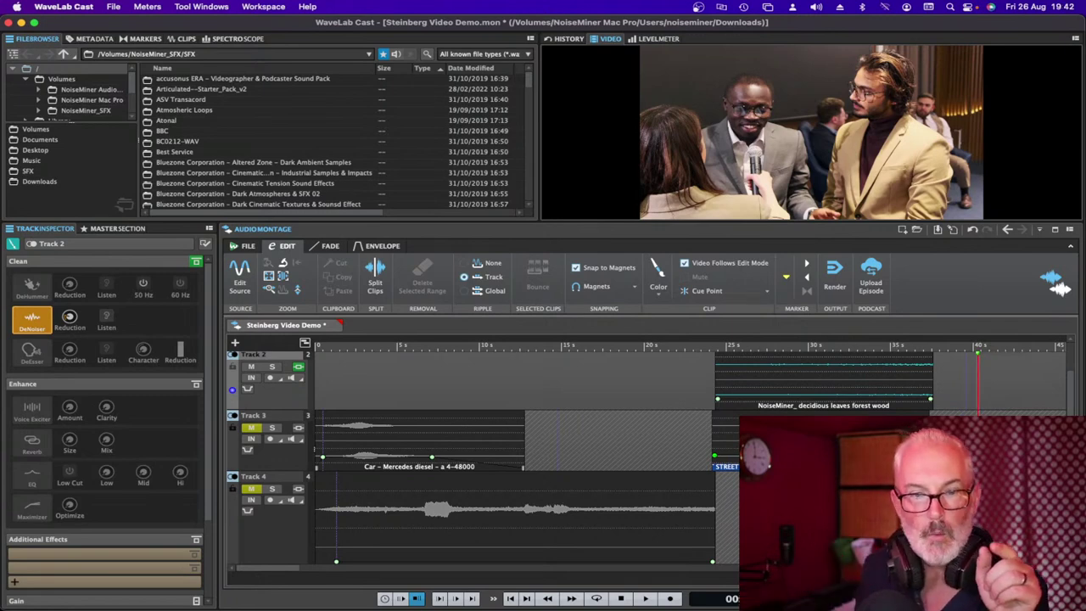
left_click(350, 366)
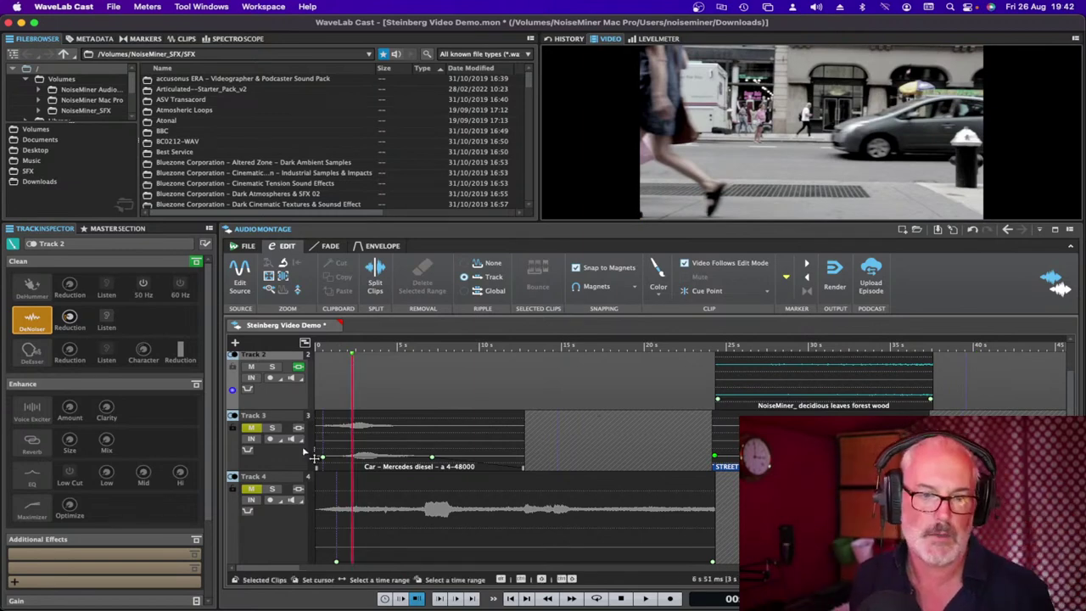
left_click(251, 427)
left_click(249, 490)
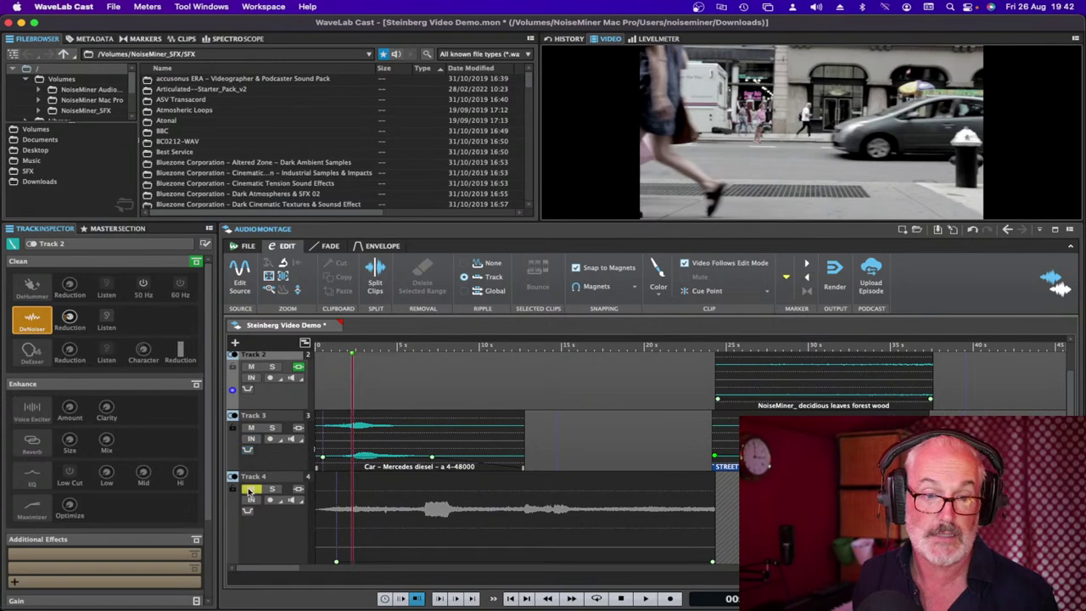
left_click(249, 489)
left_click(251, 428)
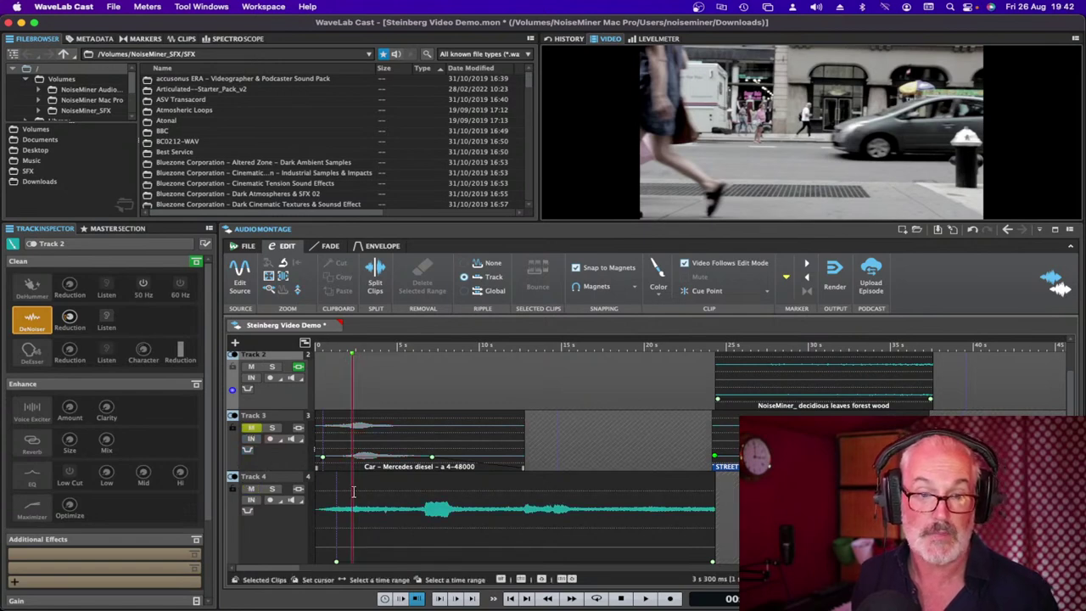
- Play the street scene with Track 4 audible from about 0.5 s, and select the range from about 6 s to 9 s on Track 4
left_click(353, 491)
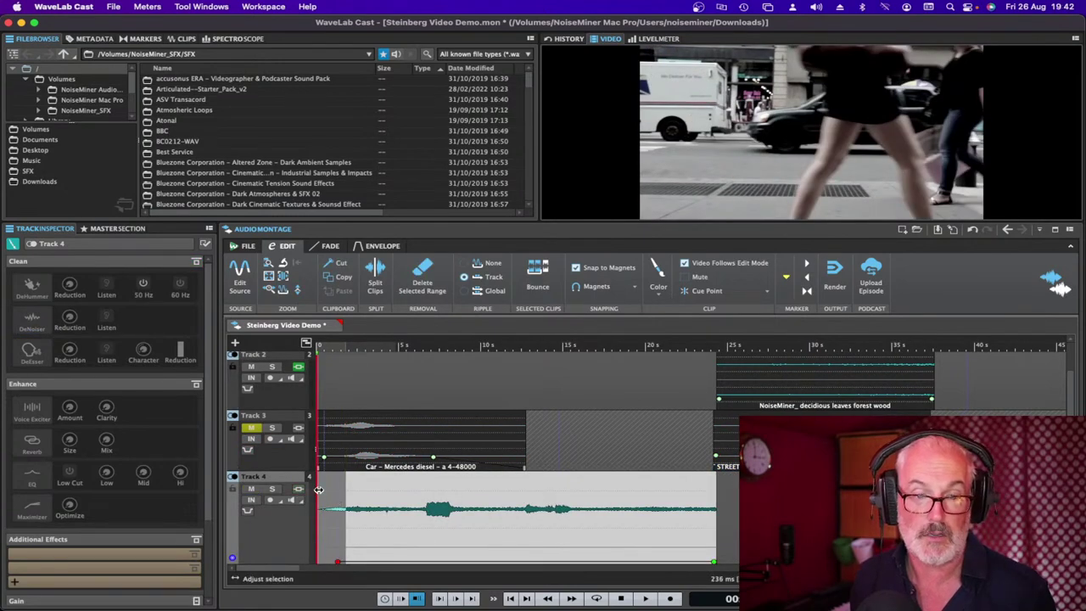
left_click(324, 380)
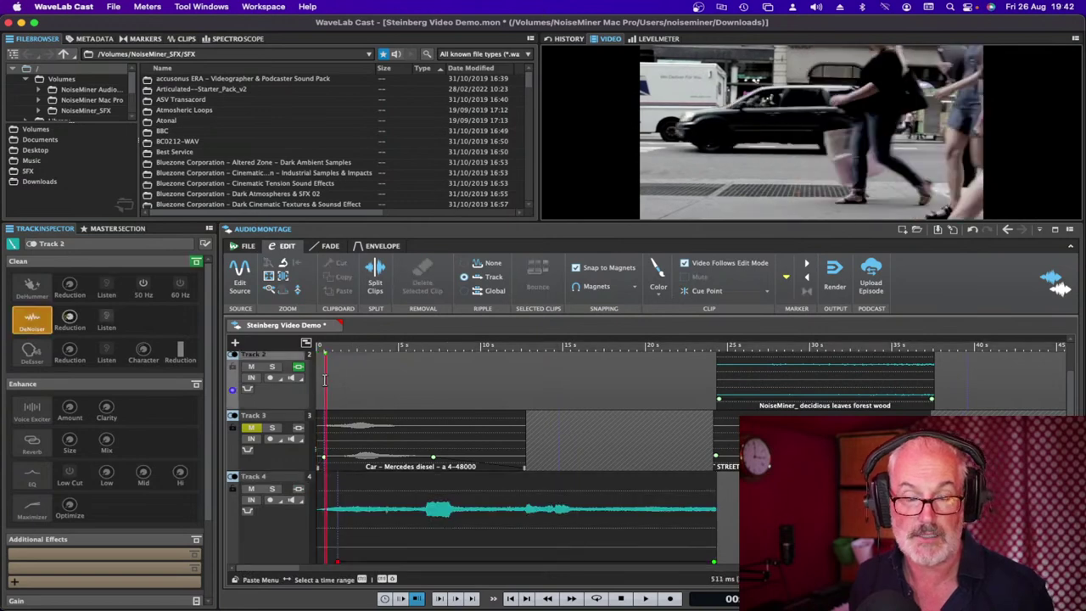
key("space")
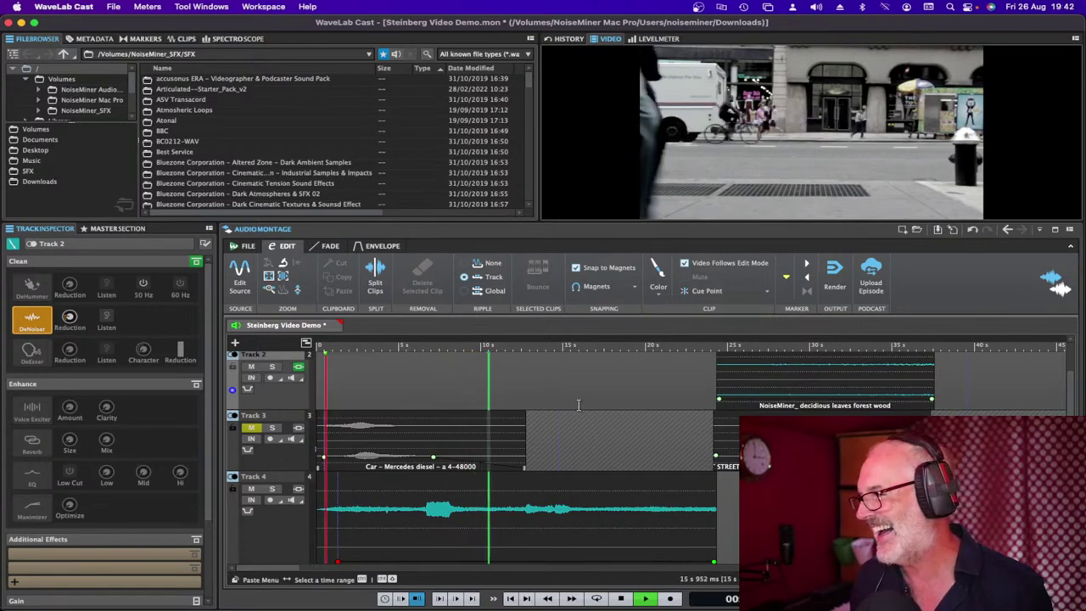
key("space")
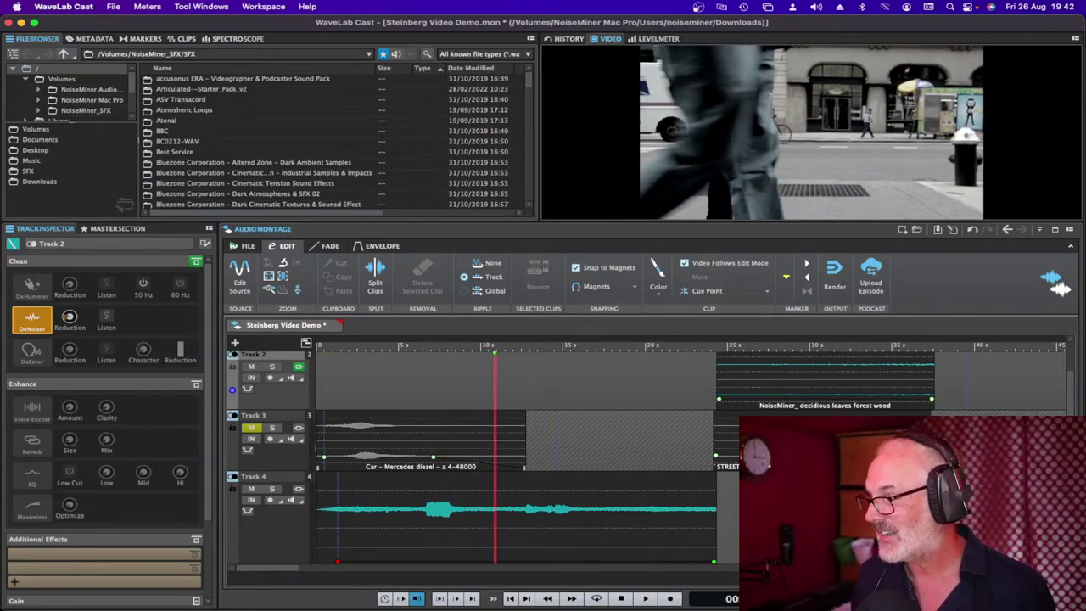
left_click_drag(419, 499, 465, 499)
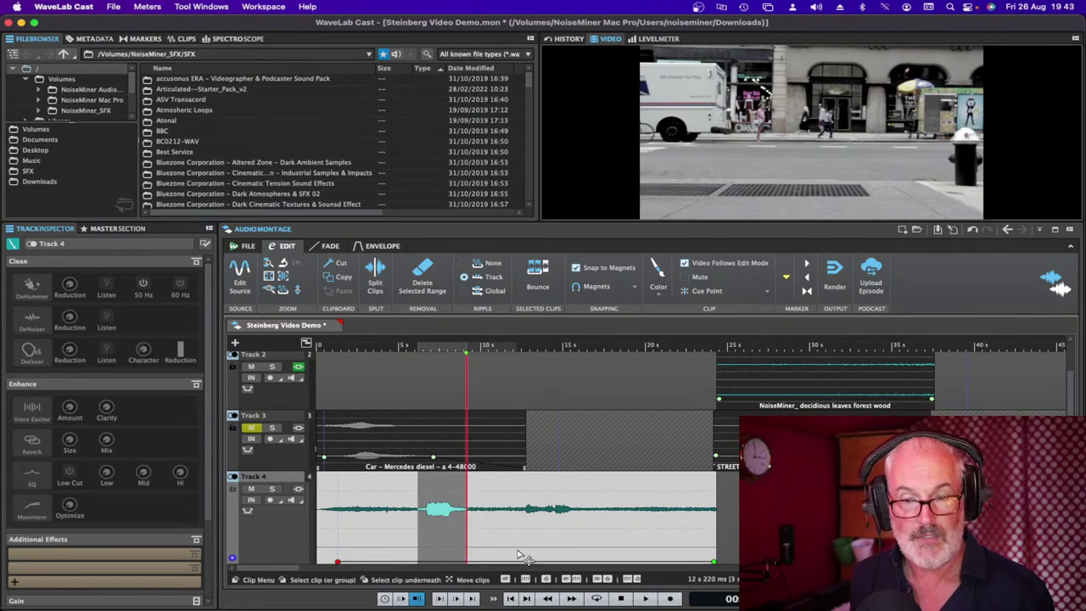
- Shift the Track 4 clip to start at about 5 s and play the misaligned scene from about 10.5 s
left_click_drag(523, 557, 603, 555)
left_click(488, 505)
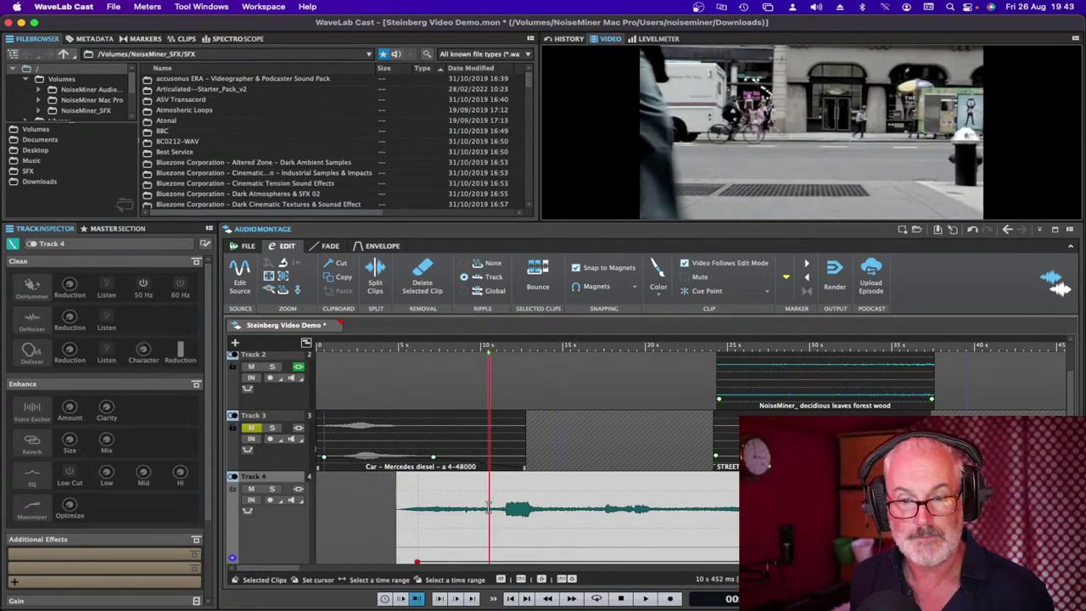
key("space")
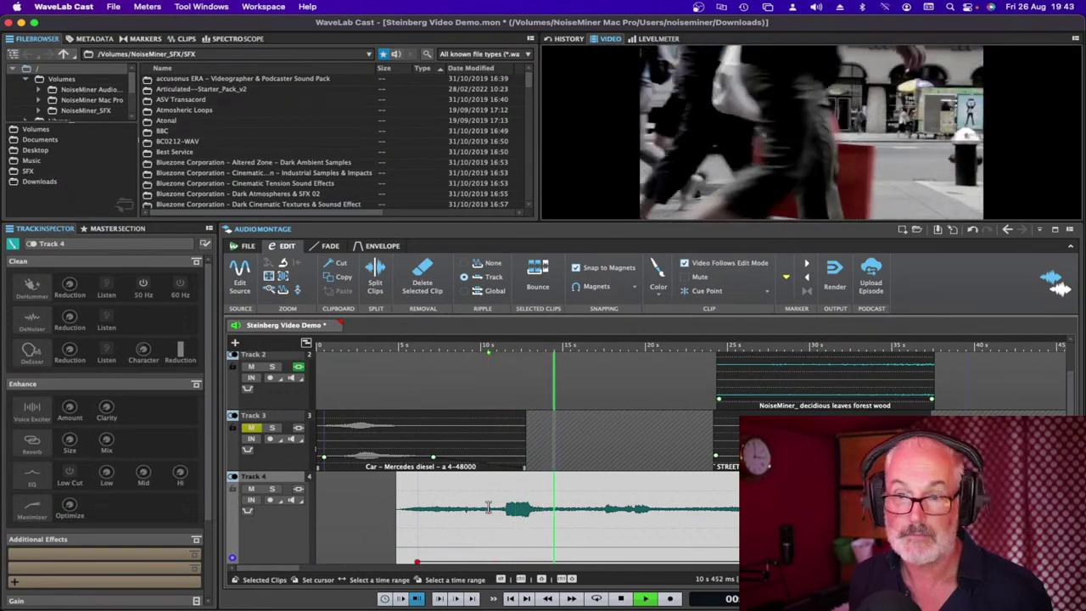
key("space")
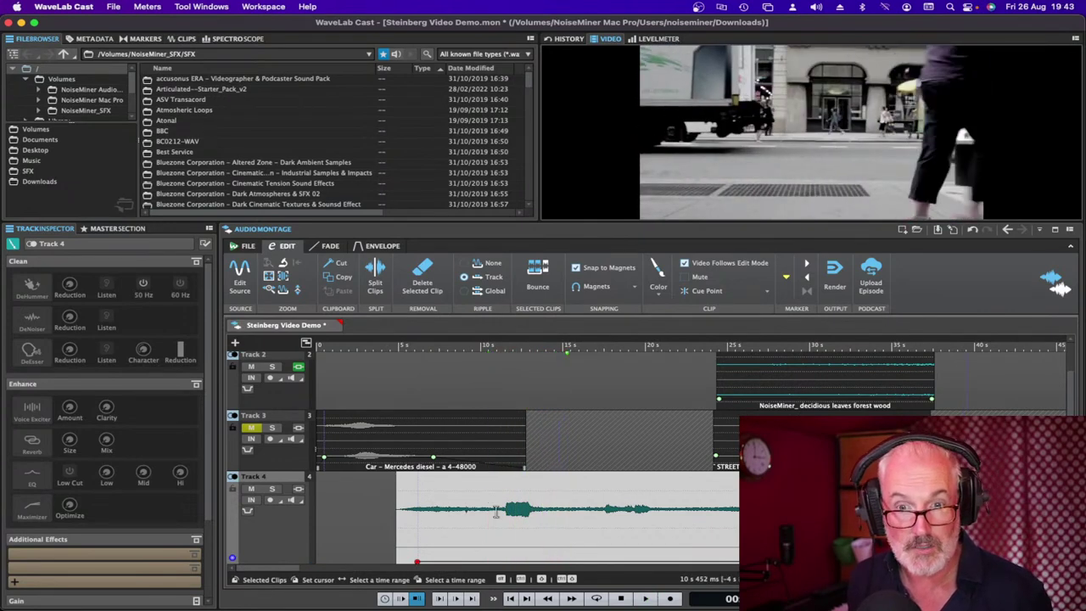
- Move the Track 4 clip back to start at 0 s and play the street scene from about 4.6 s
left_click_drag(547, 558, 465, 553)
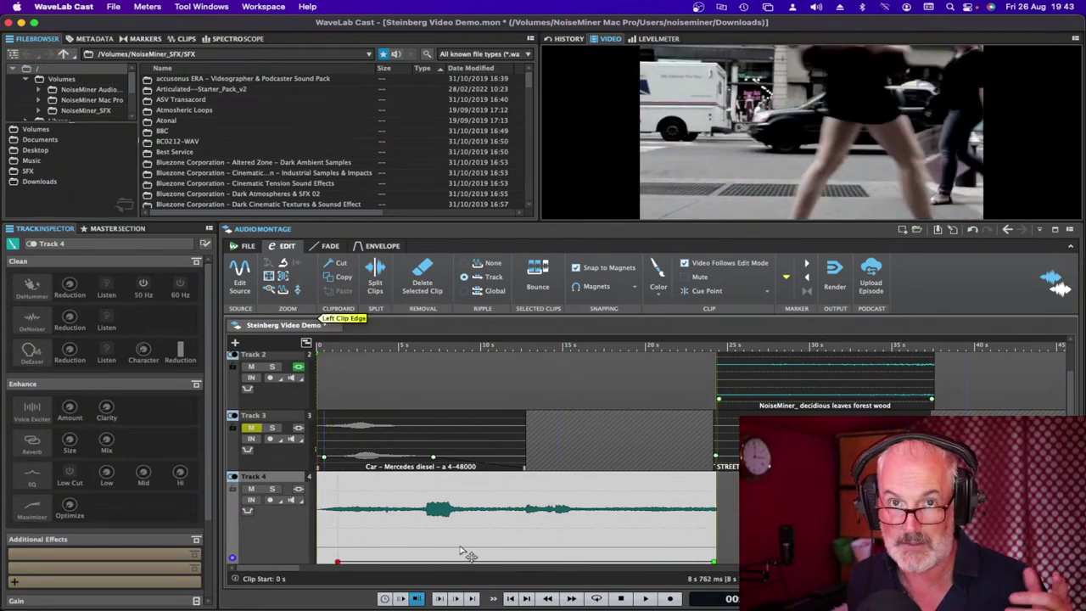
left_click(393, 499)
key("space")
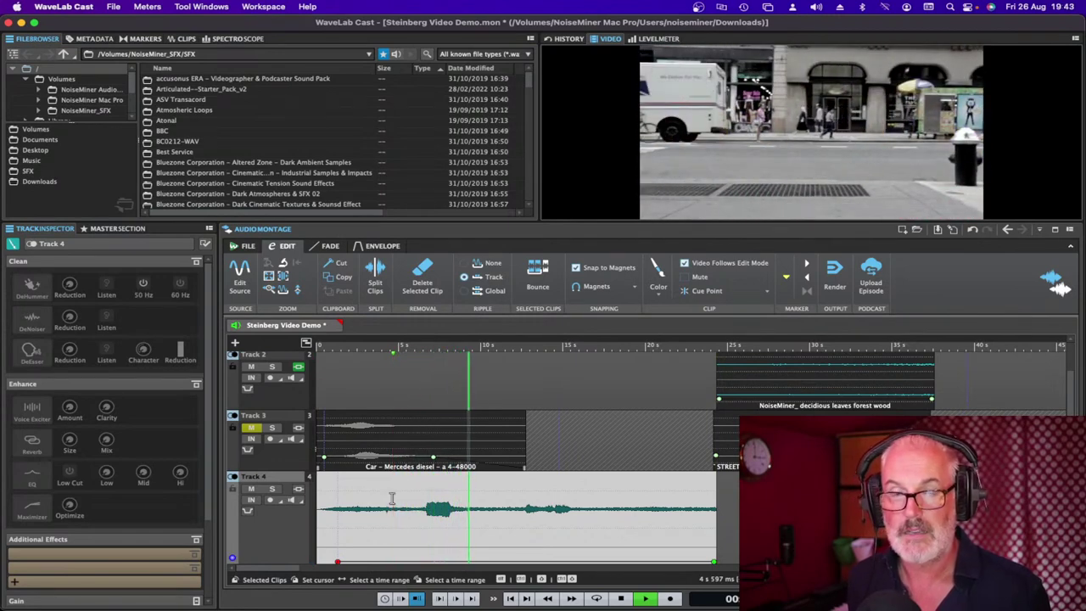
key("space")
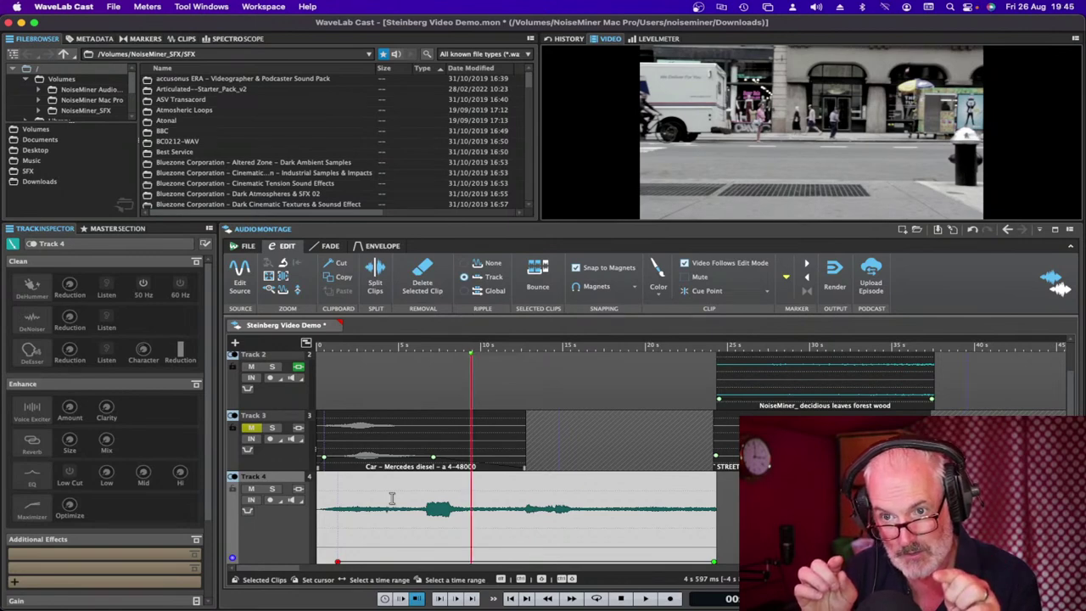
- Play the montage from about 9 s into the shot of the man with the phone, with the video track in view
left_click(630, 437)
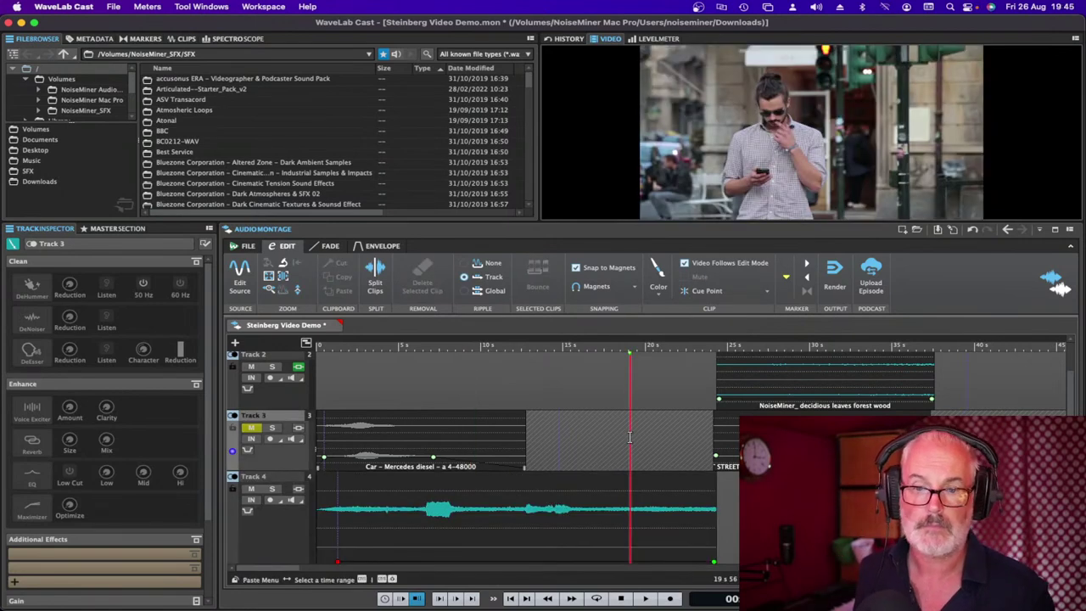
left_click(490, 386)
key("space")
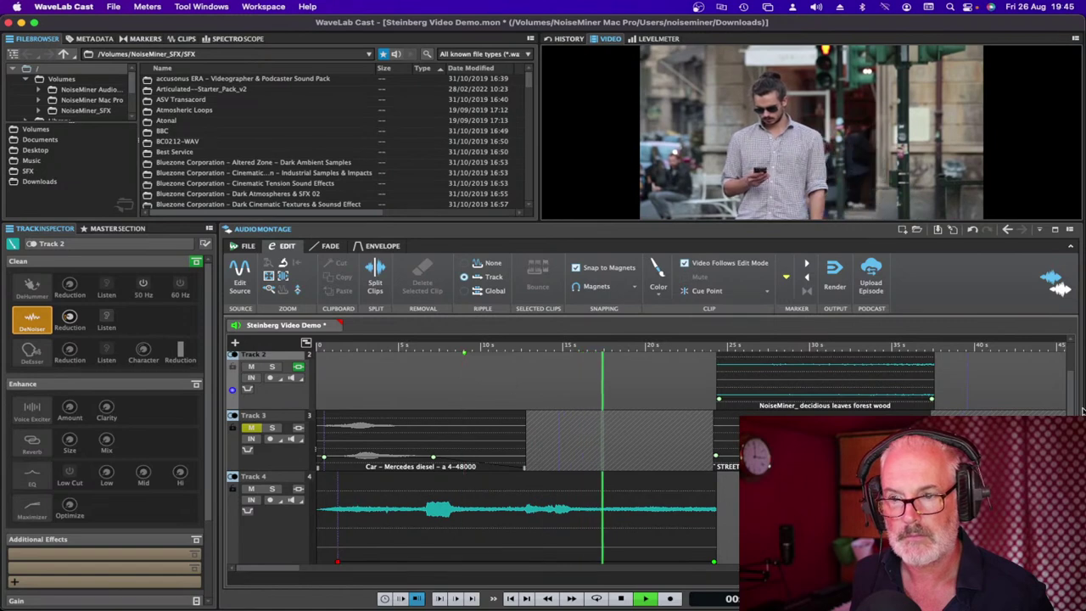
left_click_drag(1072, 381, 1072, 342)
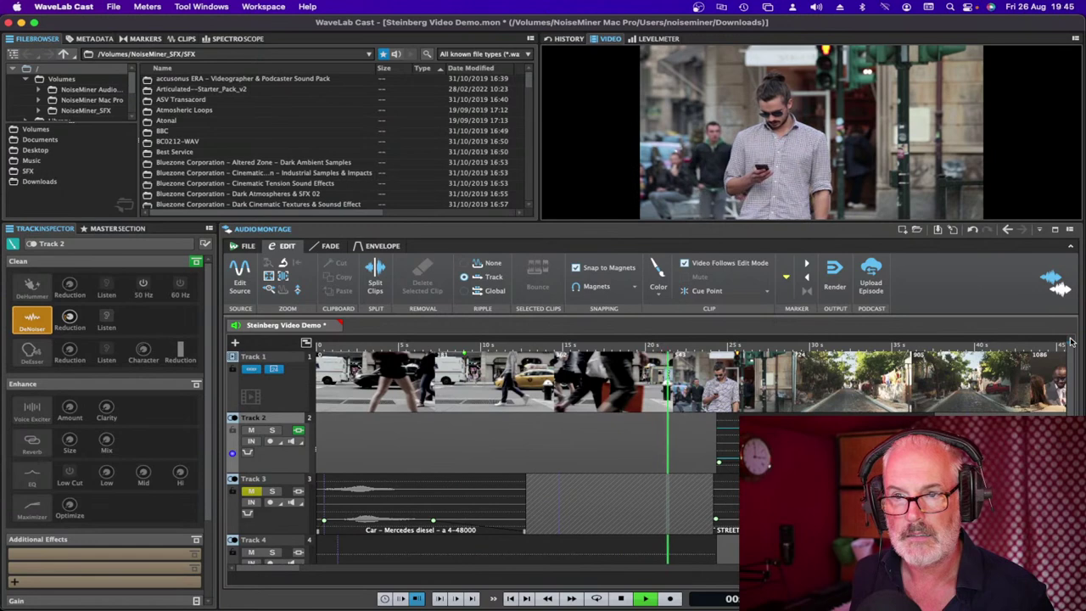
key("space")
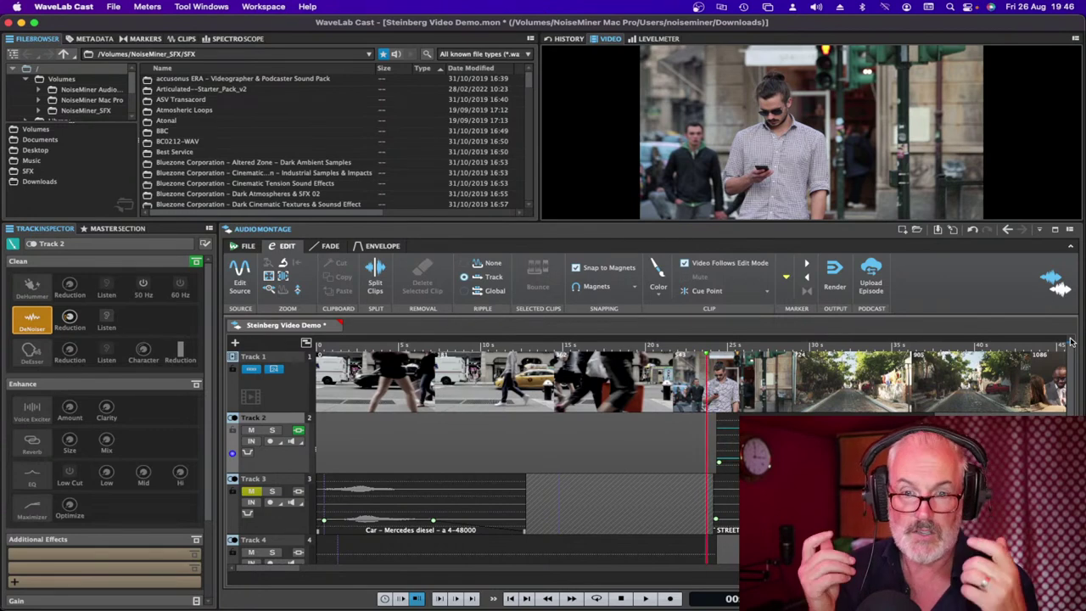
- Play from about 15 s across the cut into the tree-lined street scene
left_click(564, 433)
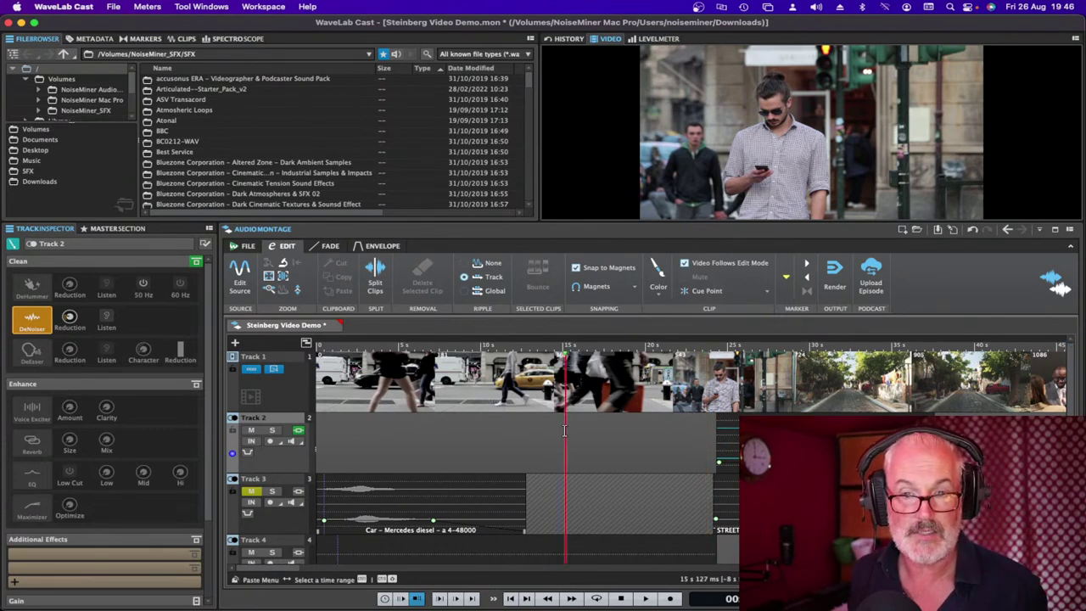
key("space")
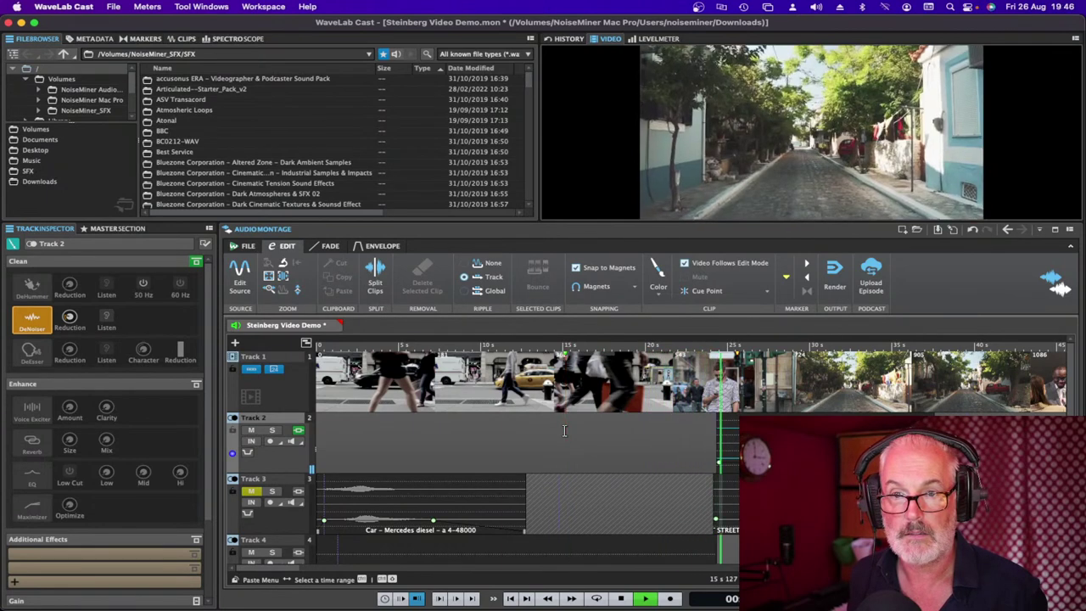
key("space")
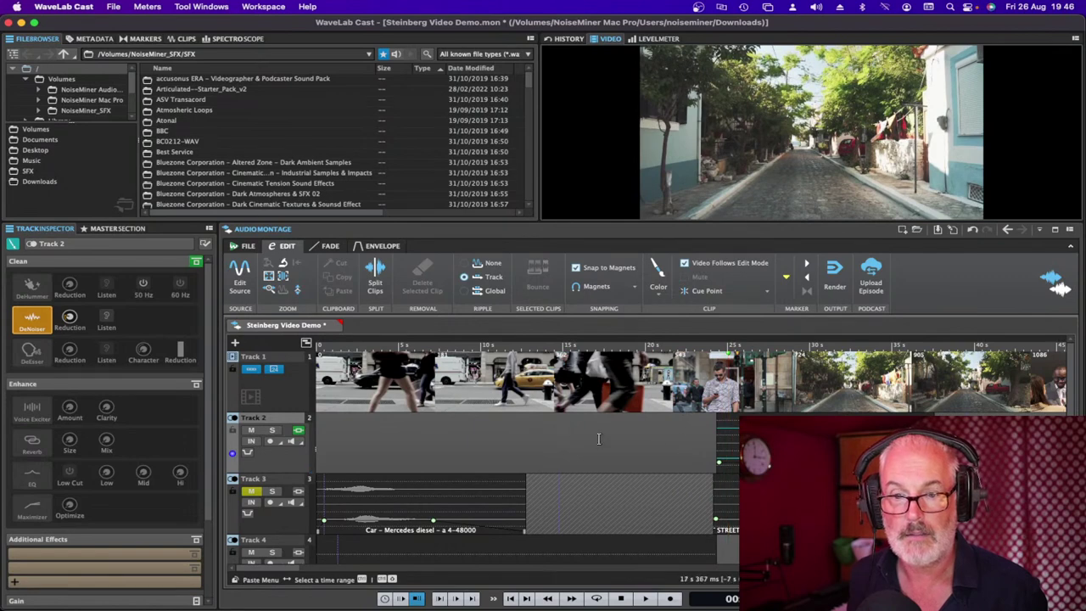
- Find Bluezone-Altered-Zone-Dark-Ambient-Samples-Demo.mp3 in the Altered Zone sample folder and insert it on Track 2 at about 40 s
left_click_drag(598, 442, 698, 441)
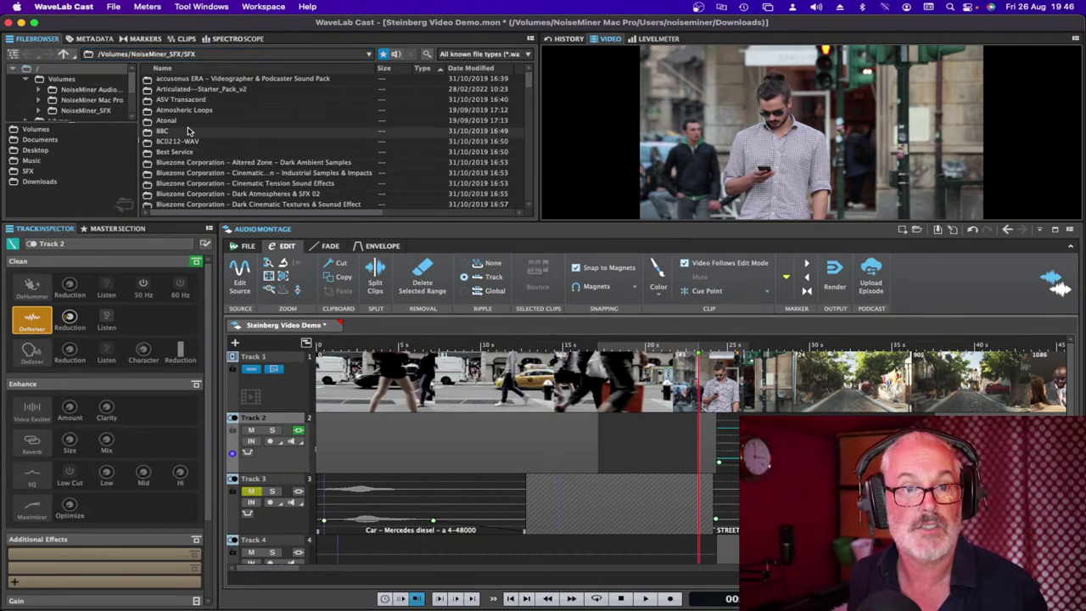
left_click(268, 131)
double_click(283, 162)
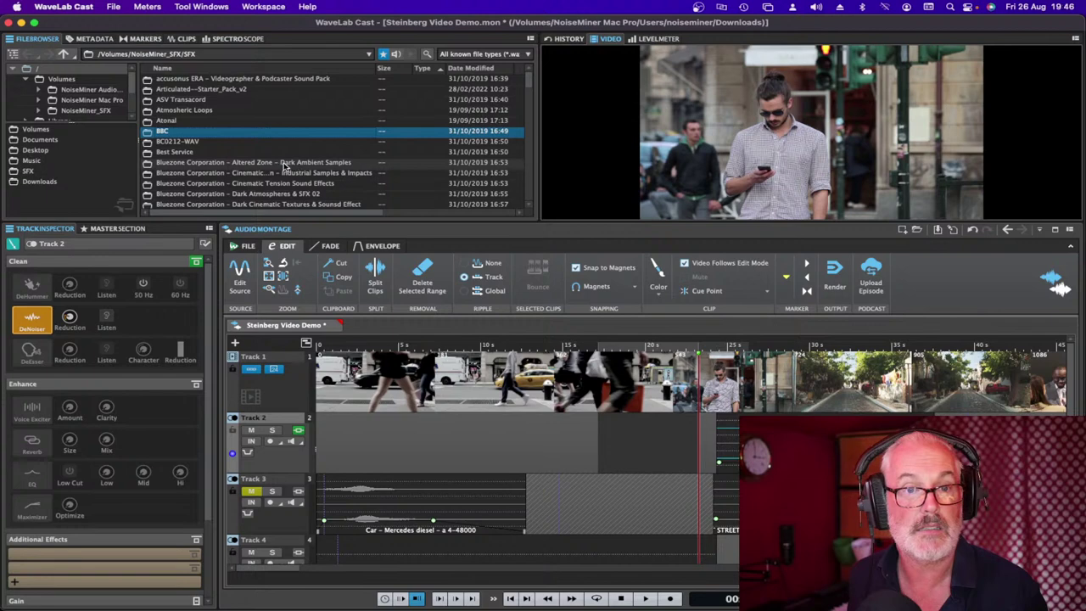
double_click(170, 99)
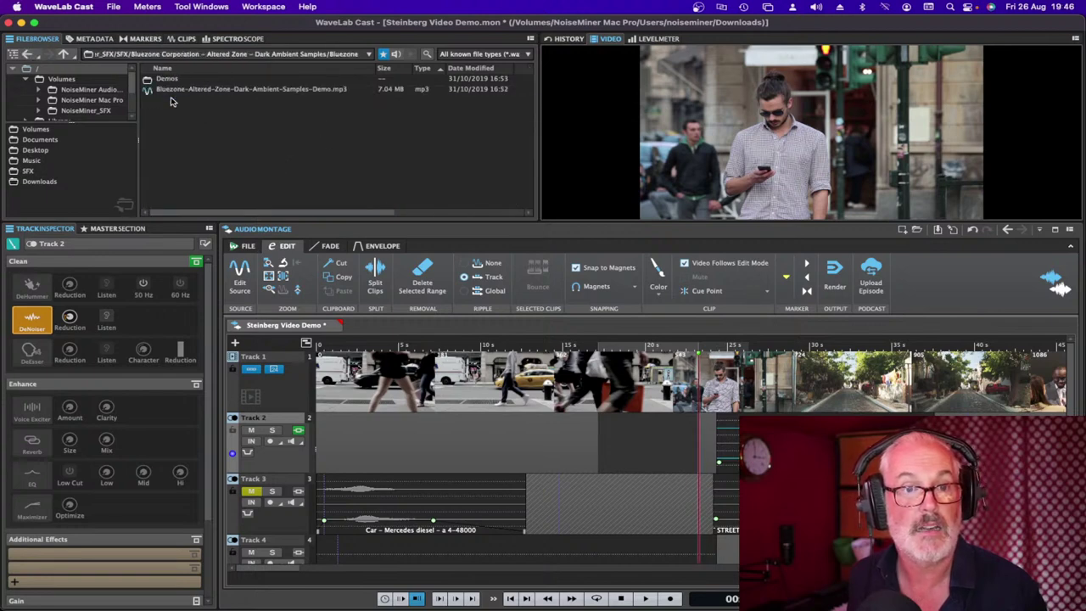
left_click(207, 92)
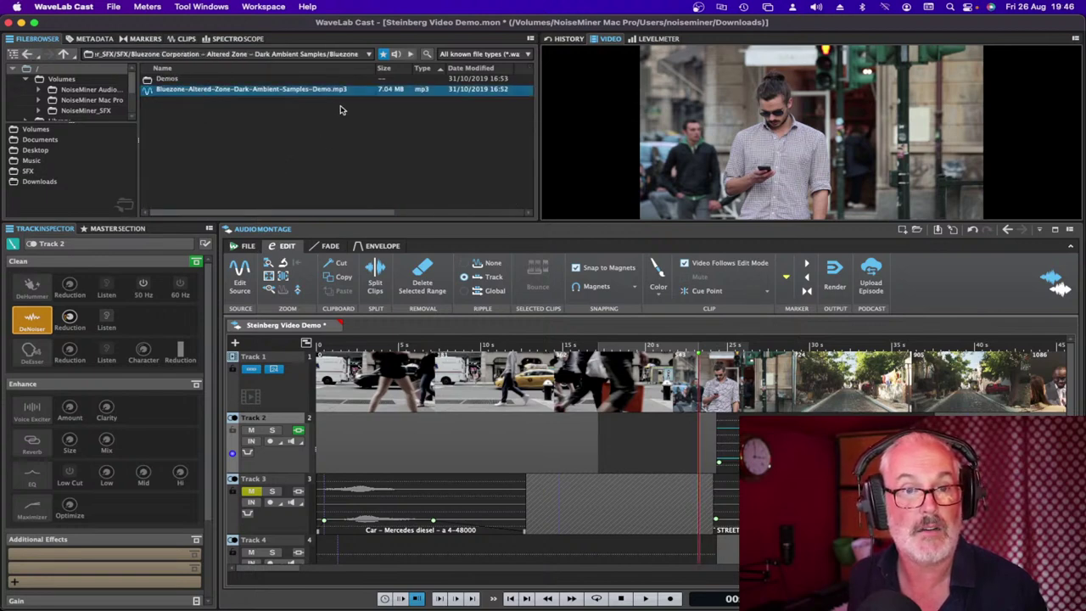
left_click_drag(210, 95, 764, 475)
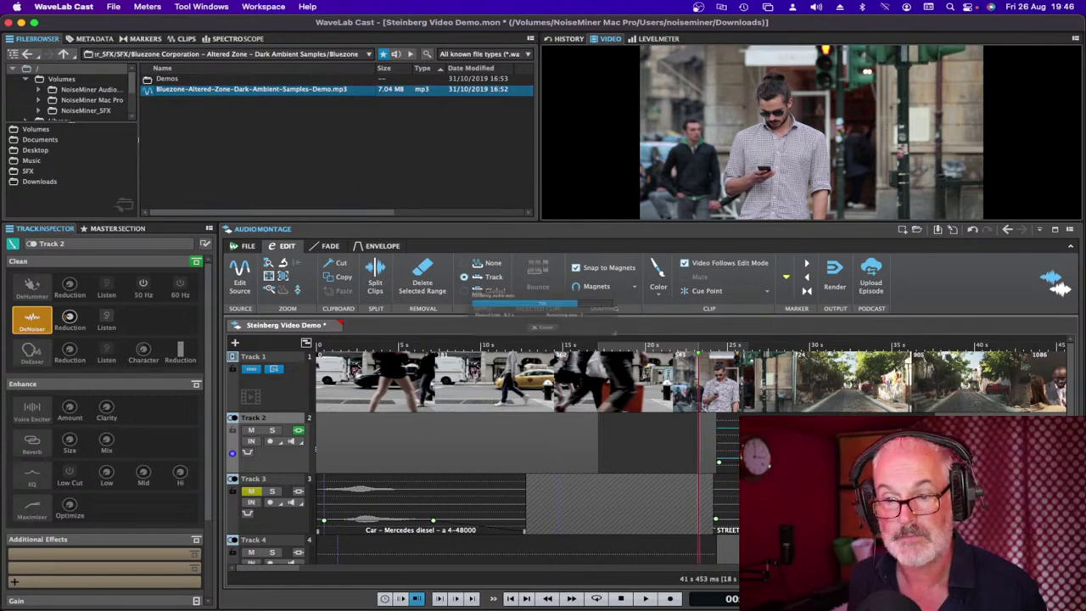
- Unmute Track 3 and select its Mercedes diesel car clip
left_click(267, 447)
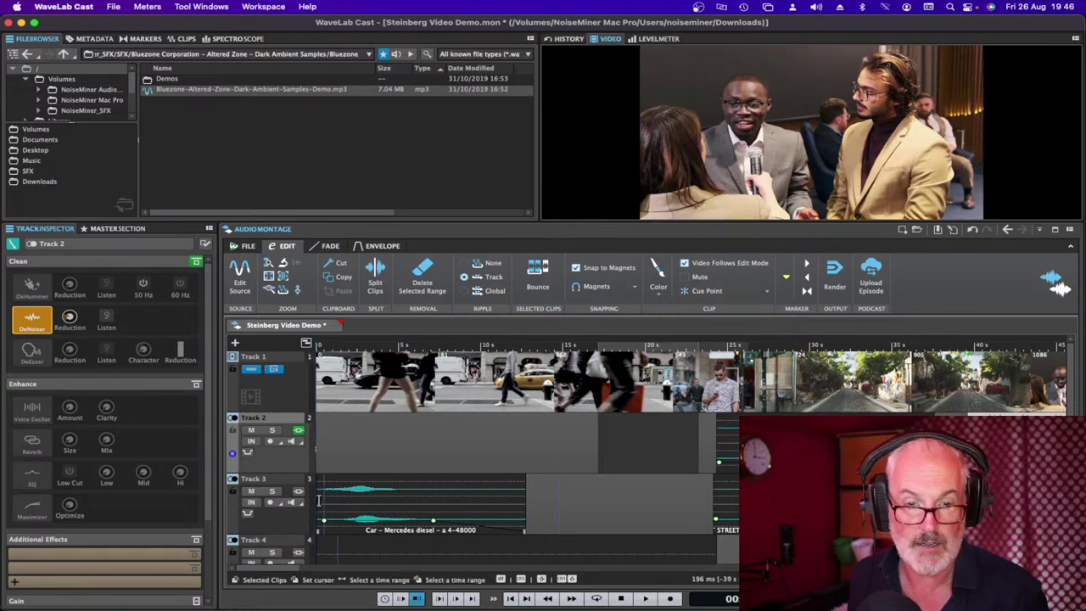
mouse_move(379, 521)
left_mouse_down()
mouse_move(380, 491)
mouse_move(380, 526)
mouse_move(389, 499)
mouse_move(390, 523)
left_mouse_up()
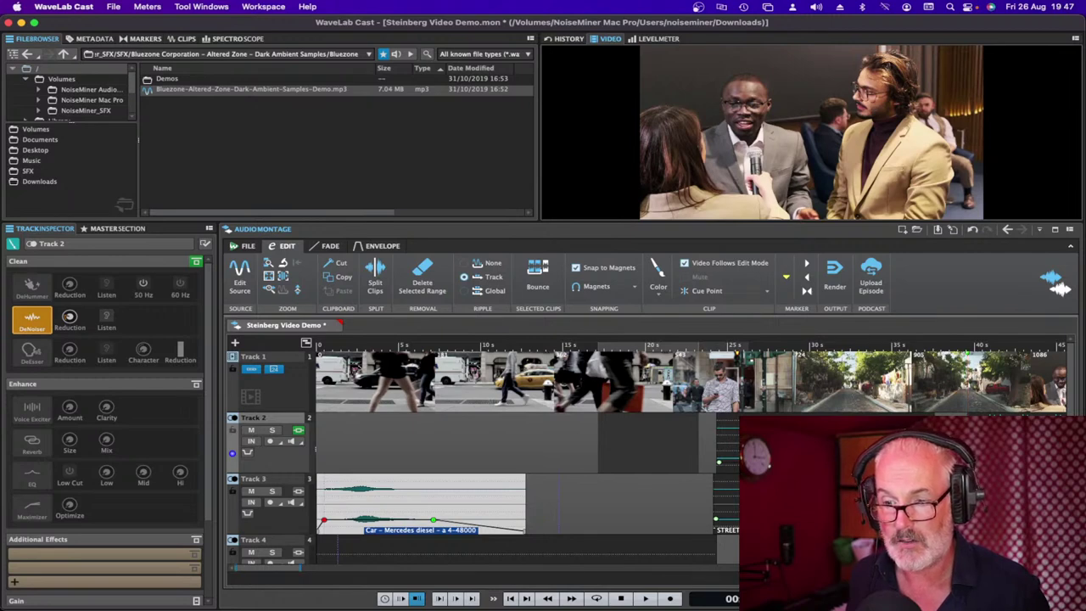
- Lower the dark ambient clip's volume envelope on Track 2 to about -4.7 dB and give the clip a fade-in of about 6.4 s
scroll(526, 450, "right", 10)
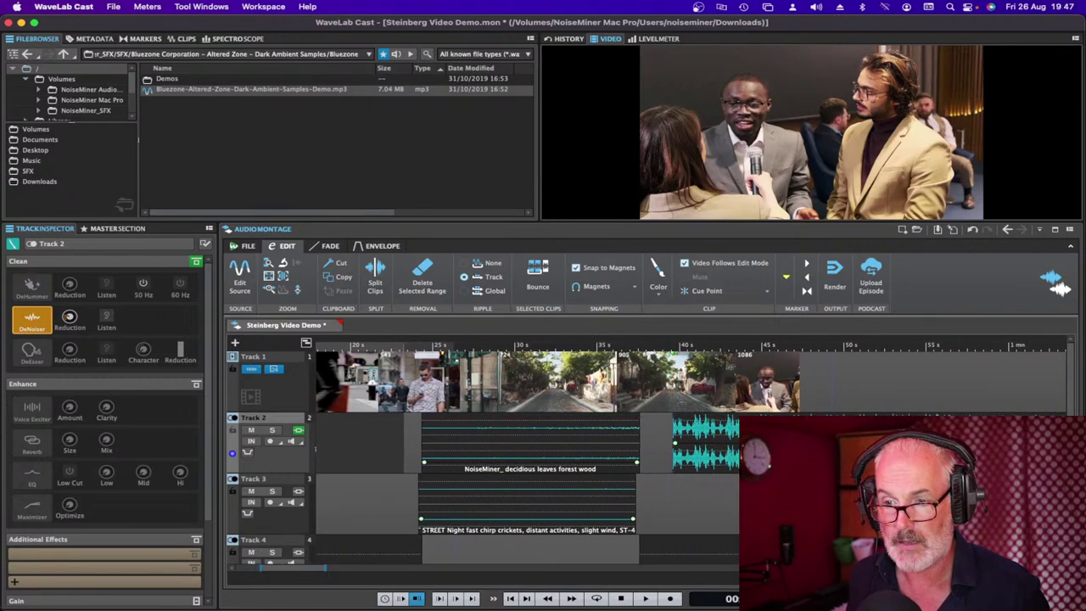
scroll(526, 450, "right", 2)
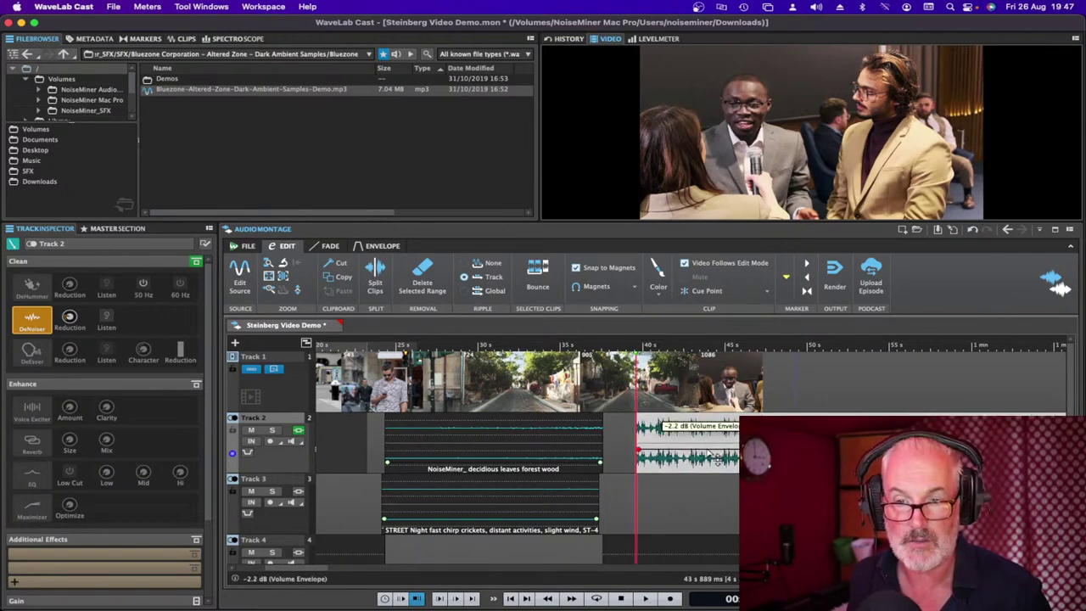
left_click_drag(718, 459, 717, 465)
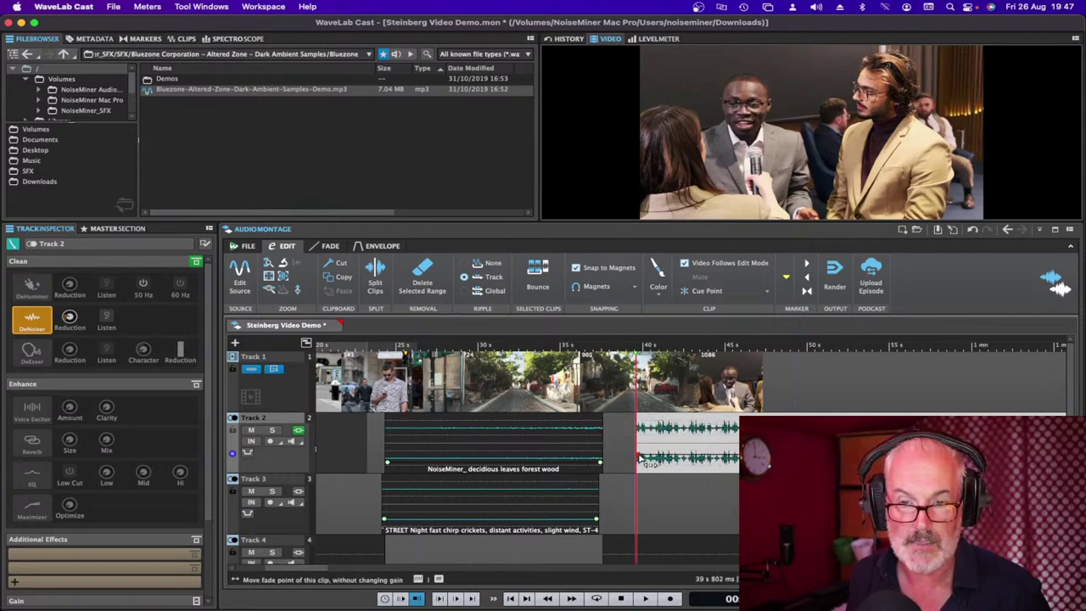
left_click_drag(640, 458, 737, 458)
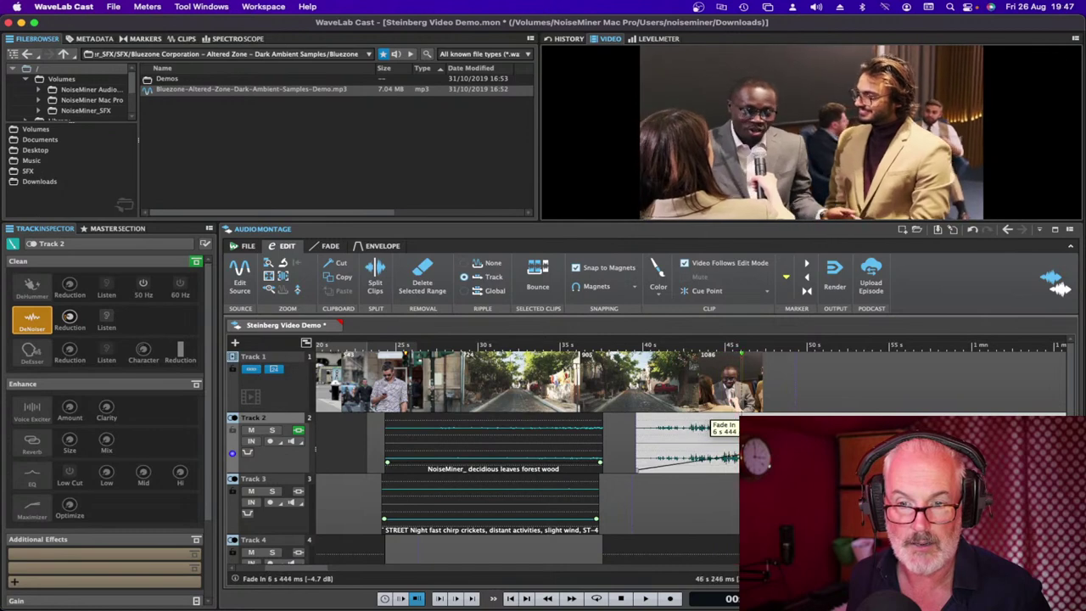
- Play the montage from about 39 s to hear the dark ambient clip fade in under the interview scene
left_click(630, 433)
key("space")
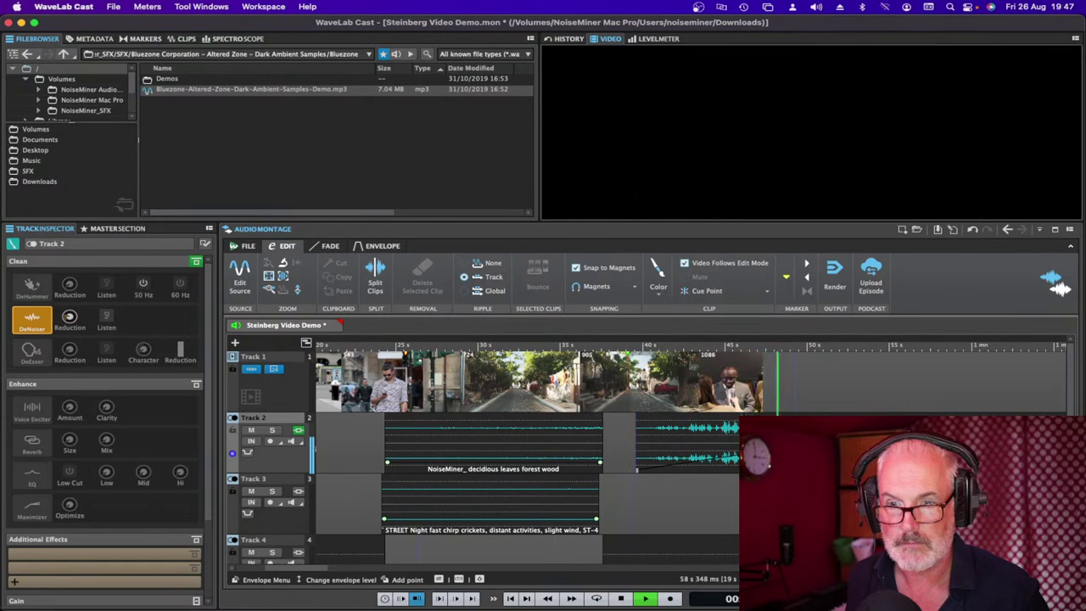
key("space")
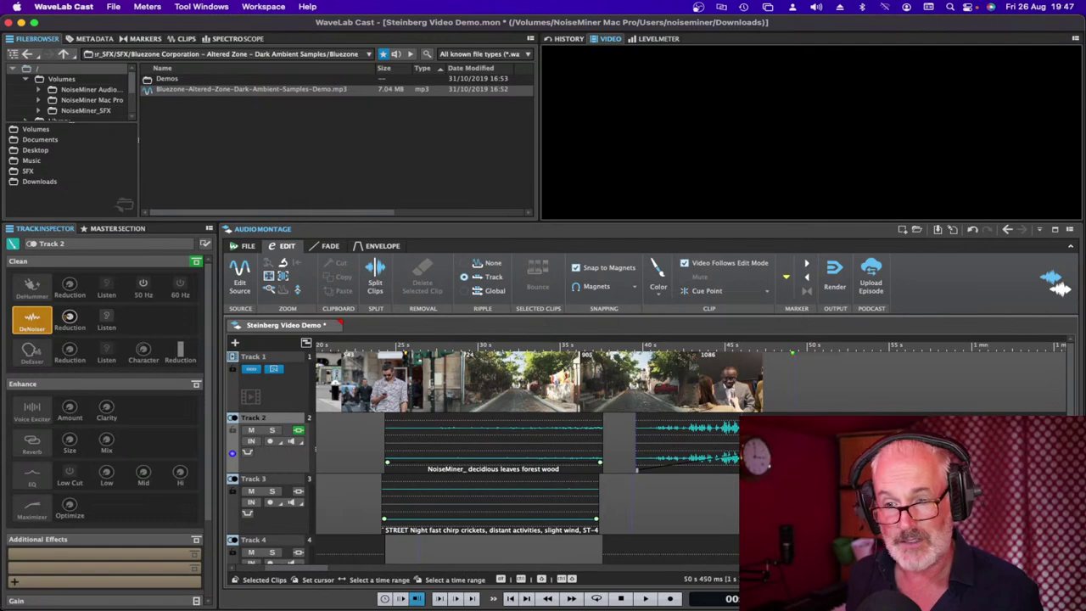
- Try splitting the dark ambient clip at about 50 s and select time ranges on it between about 53 s and 62 s
left_click(813, 437)
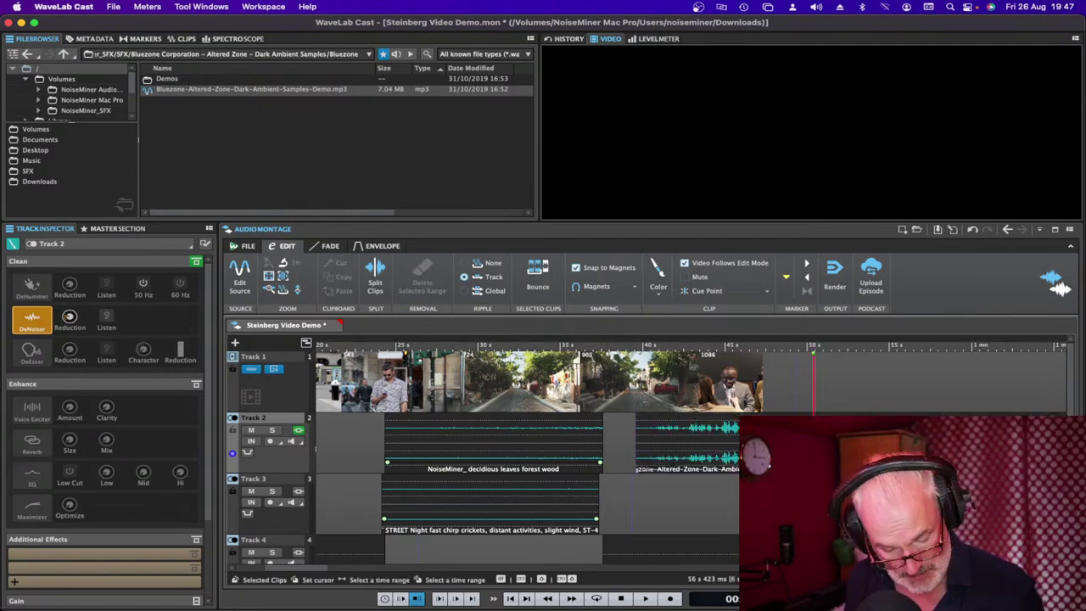
left_click(914, 437)
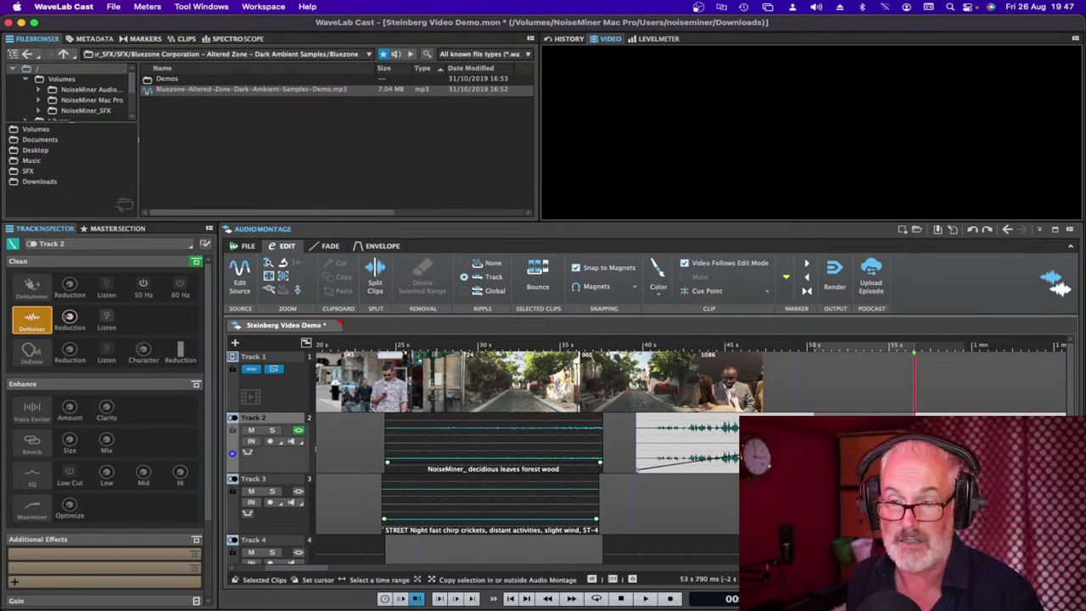
left_click(872, 438)
left_click(921, 437)
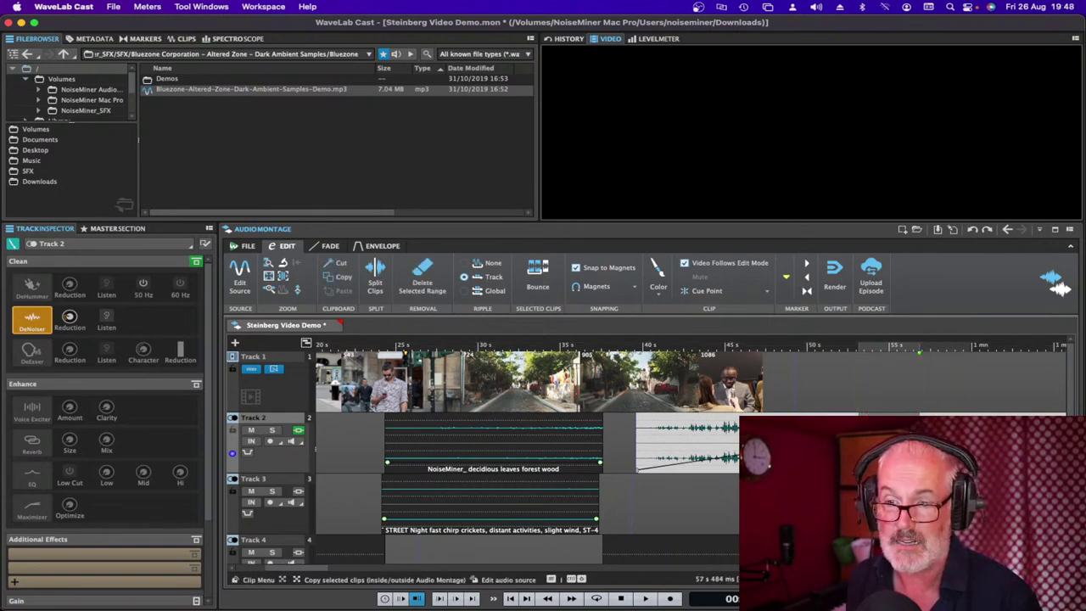
left_click_drag(931, 437, 964, 437)
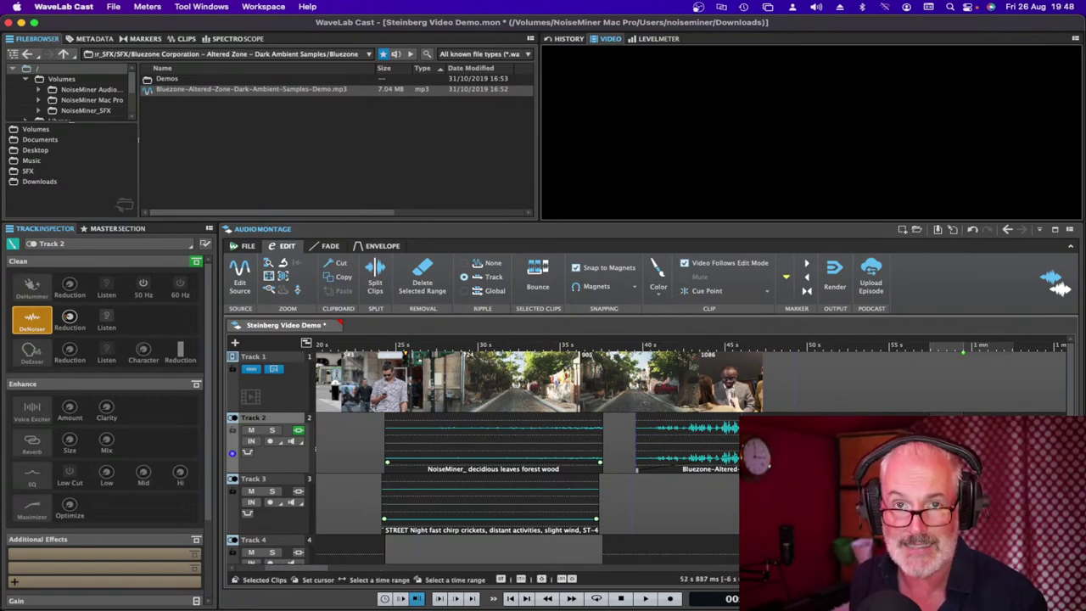
- Enable the Reverb effect on Track 2 and play the dark ambient clip to audition it
left_click(928, 441)
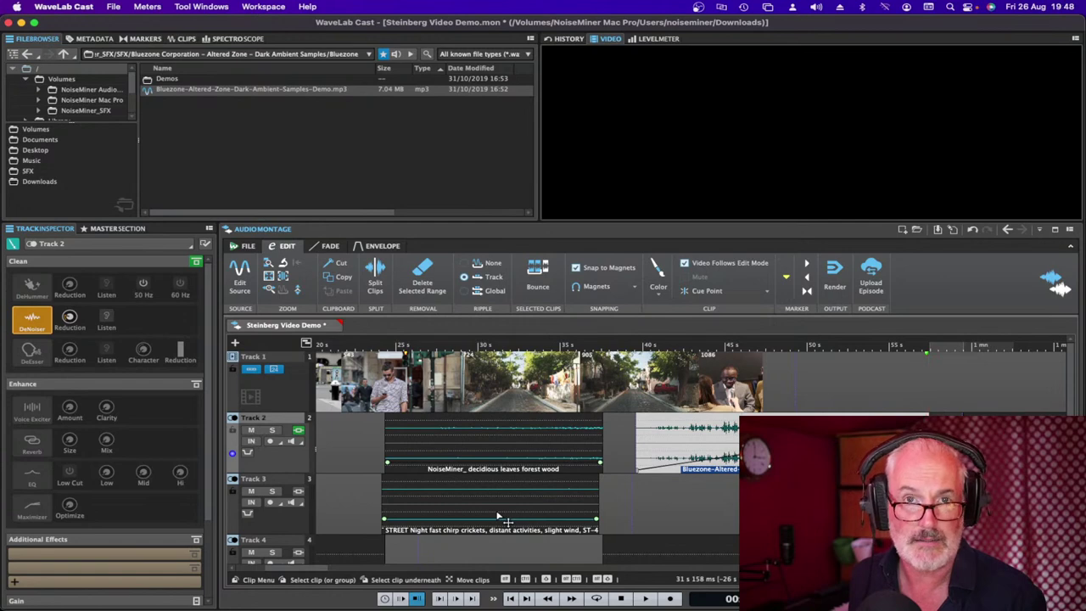
left_click(31, 441)
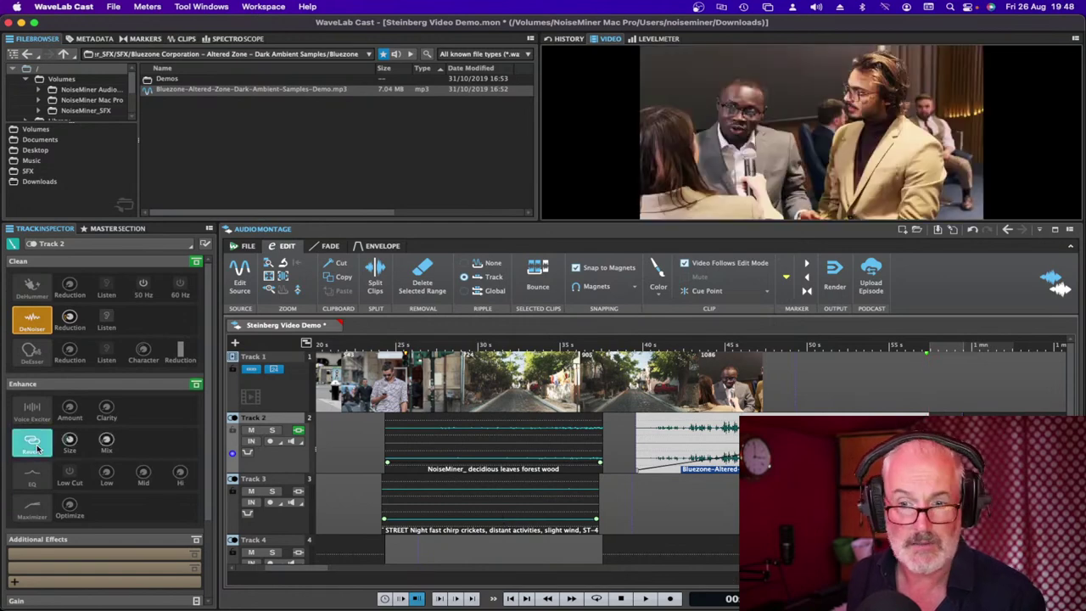
key("space")
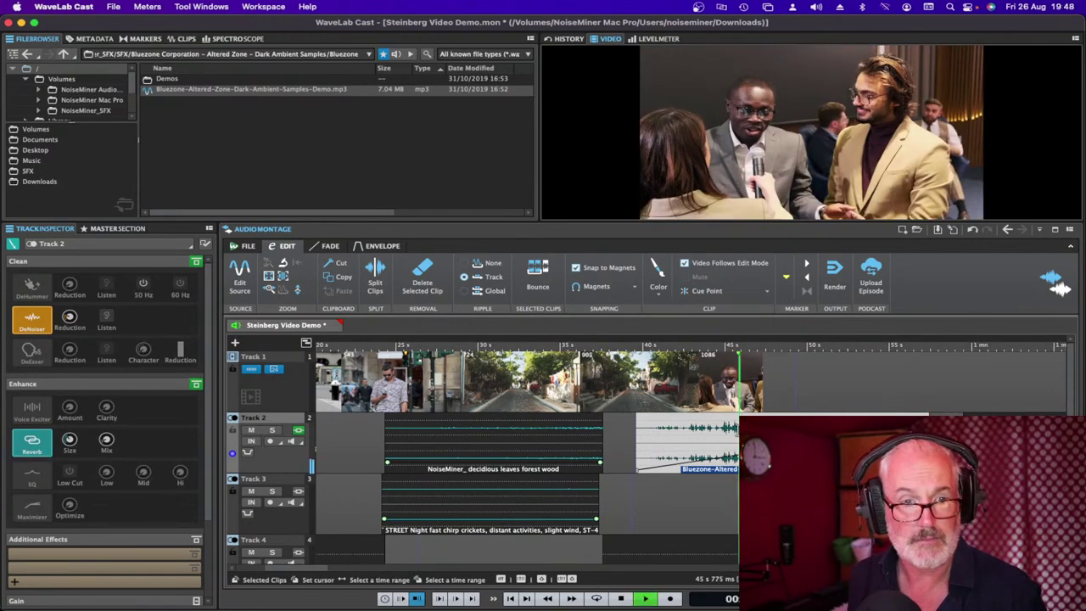
left_click(272, 430)
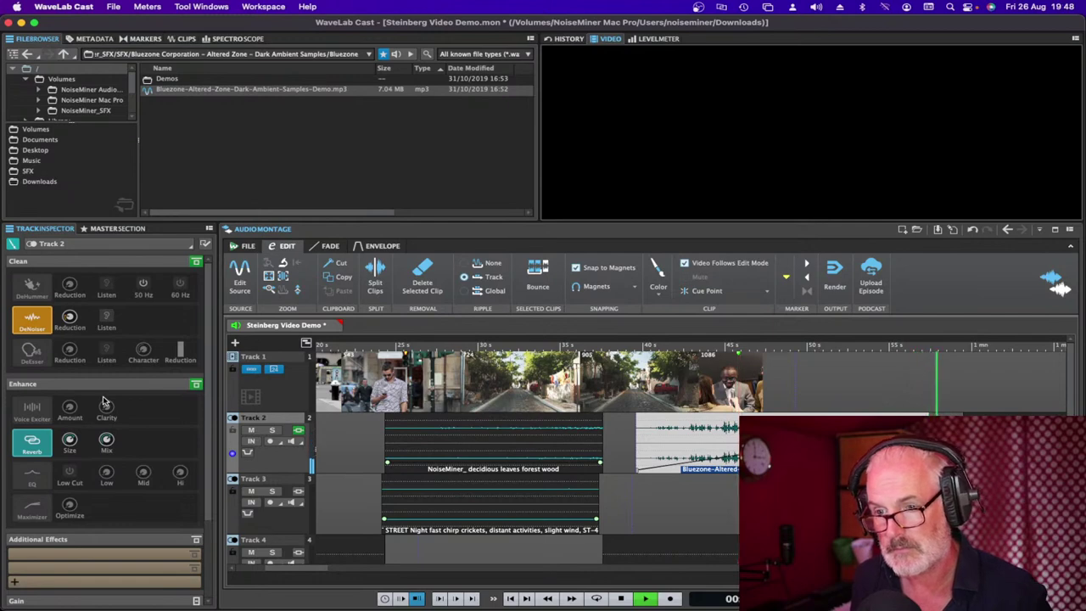
key("space")
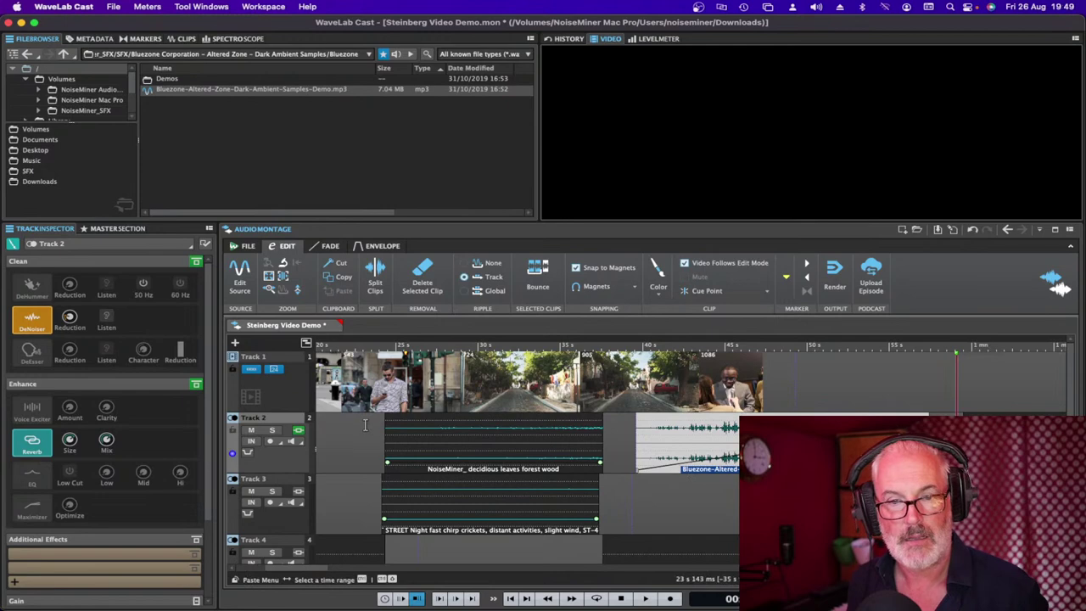
- Move the night crickets street clip on Track 3 so it starts level with the forest leaves clip, at about 24 s
left_click(432, 517)
left_click_drag(431, 517, 435, 517)
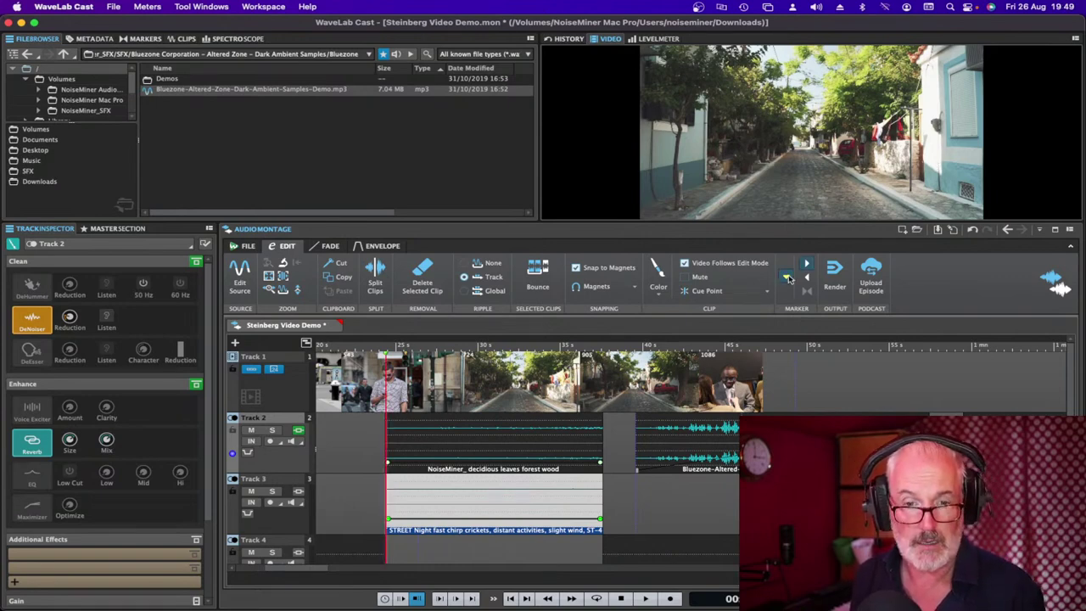
- Mute Tracks 2 and 3 and play the tree-lined street scene from about 26 s without its ambience
left_click(252, 432)
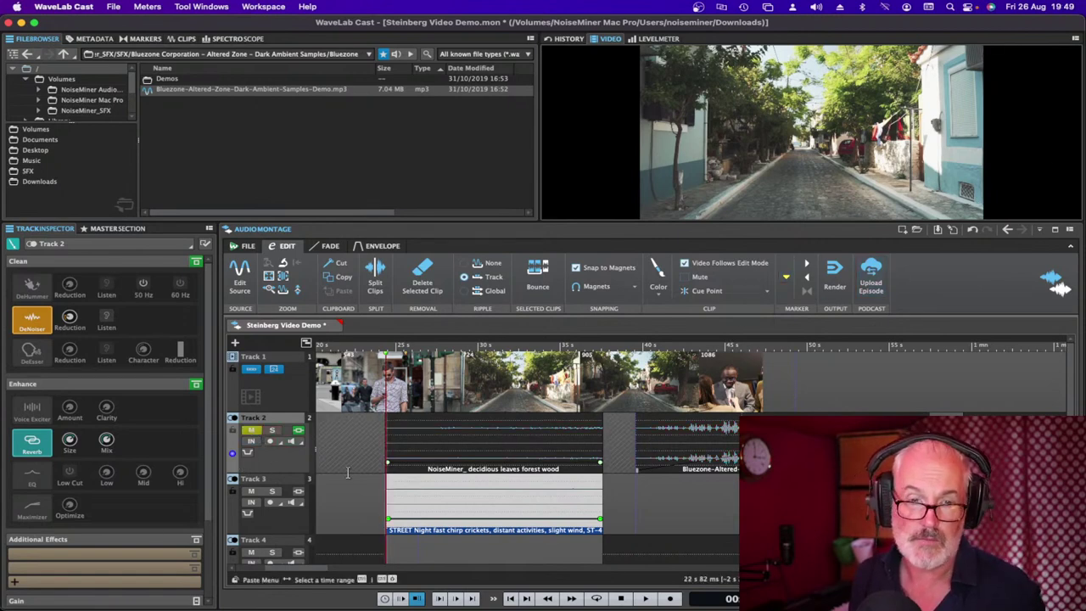
left_click(253, 492)
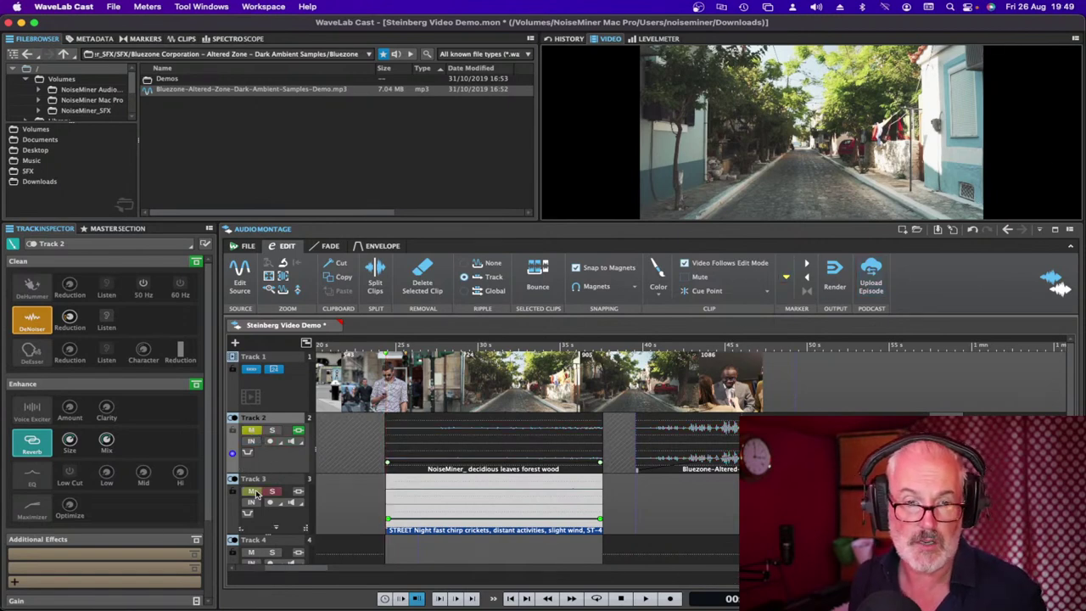
left_click(414, 434)
key("space")
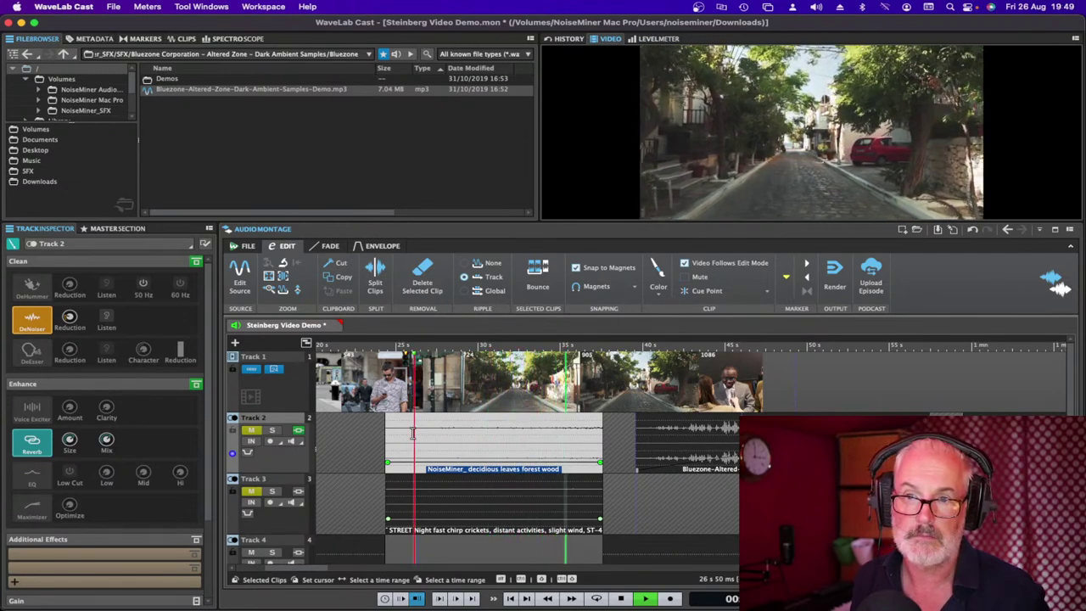
key("space")
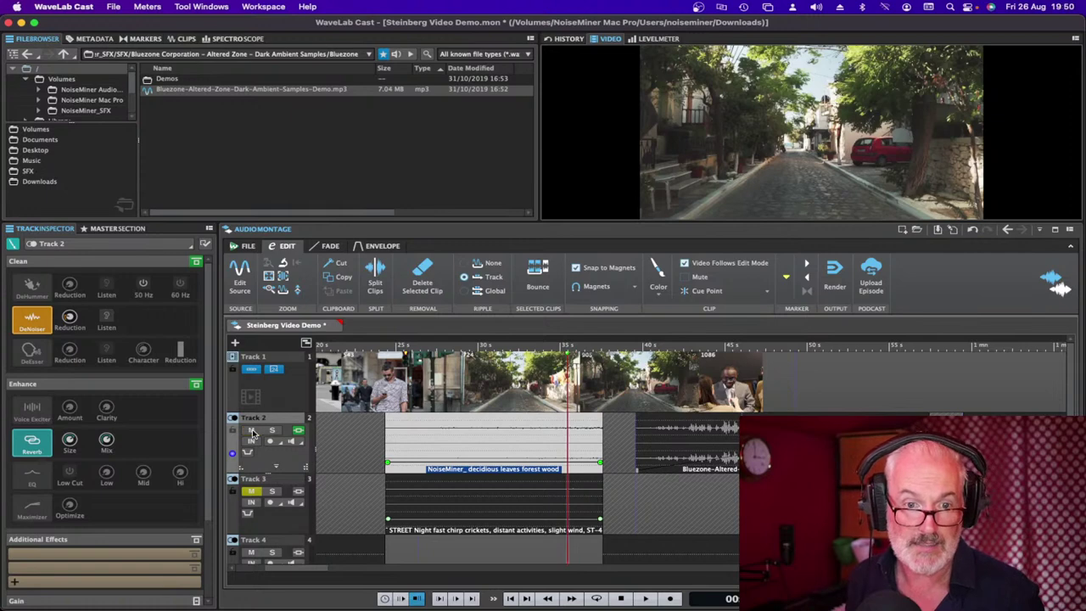
- Unmute Track 2 and play the street scene from about 25.6 s with only the forest leaves clip
left_click(251, 431)
left_click(406, 434)
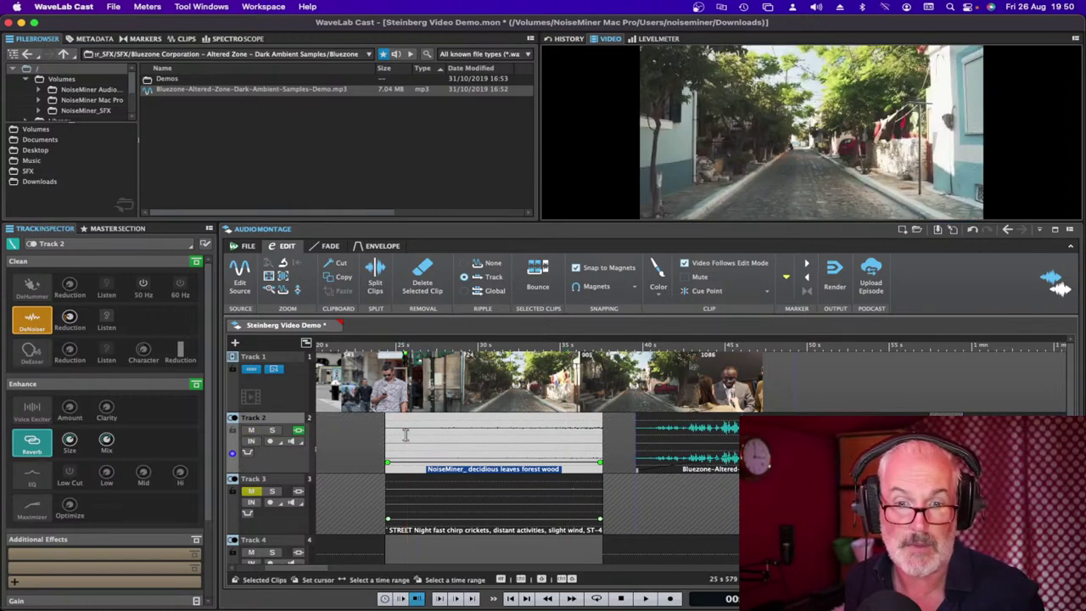
key("space")
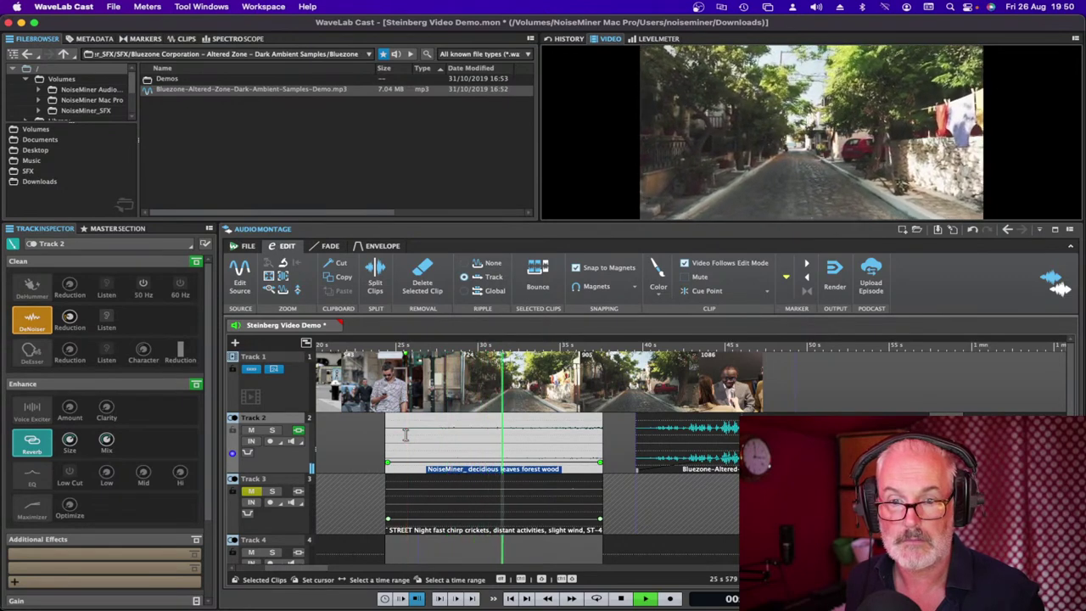
key("space")
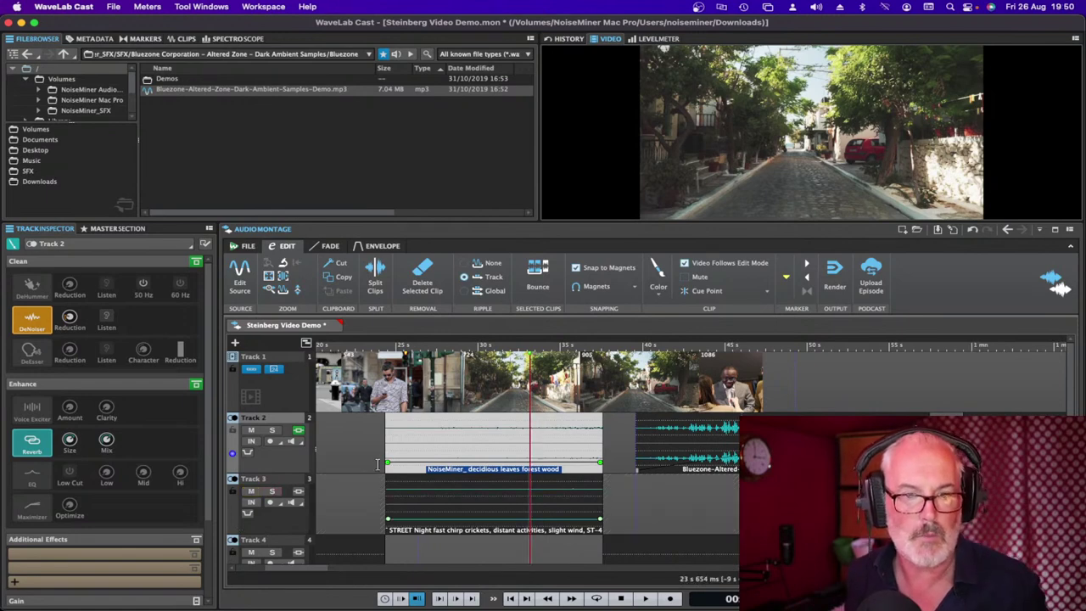
- Play the street scene from about 25 s with both Track 2 and Track 3 unmuted
left_click(409, 459)
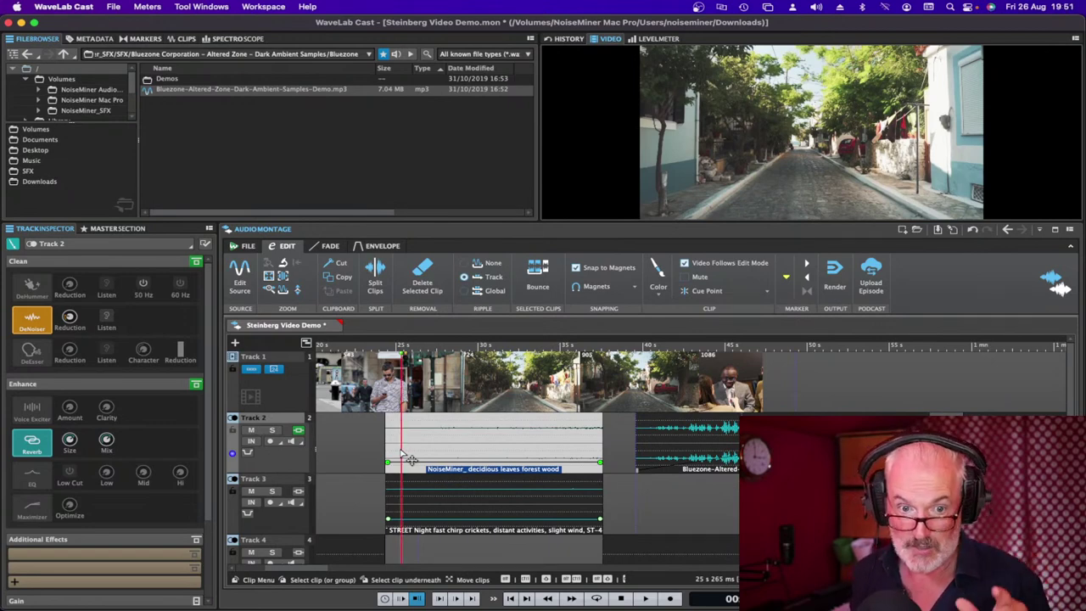
key("space")
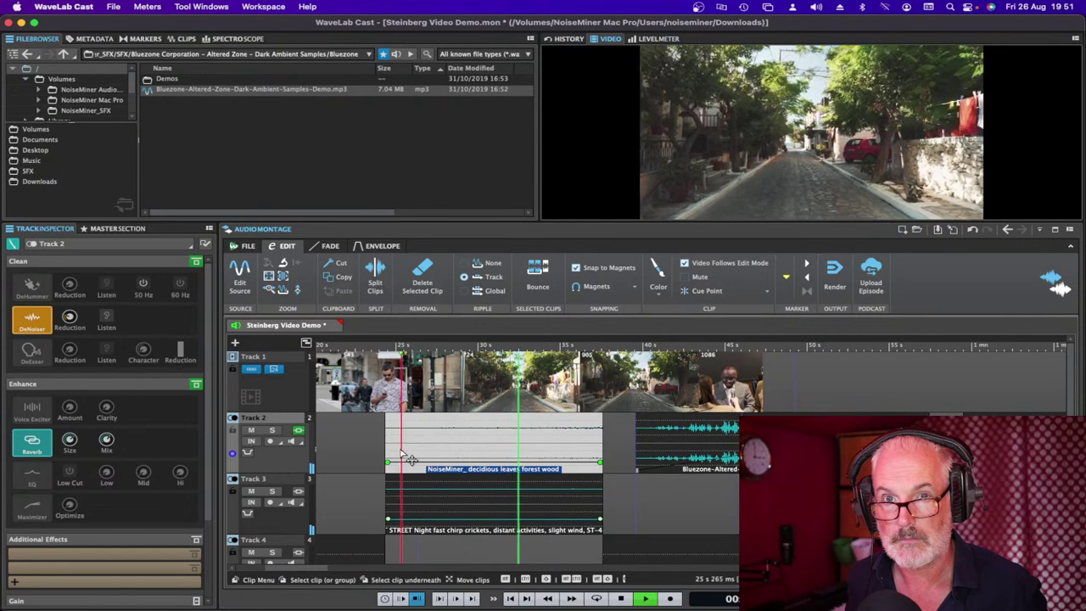
key("space")
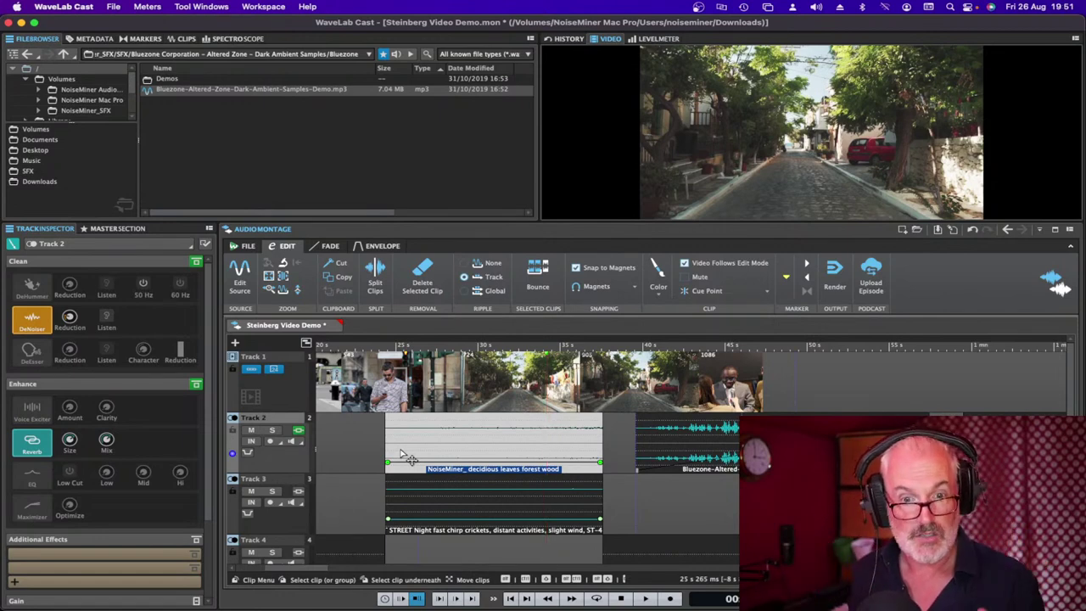
- Play the whole montage from its beginning through the end of the video to review the finished sound mix
scroll(398, 441, "left", 1)
scroll(398, 441, "left", 10)
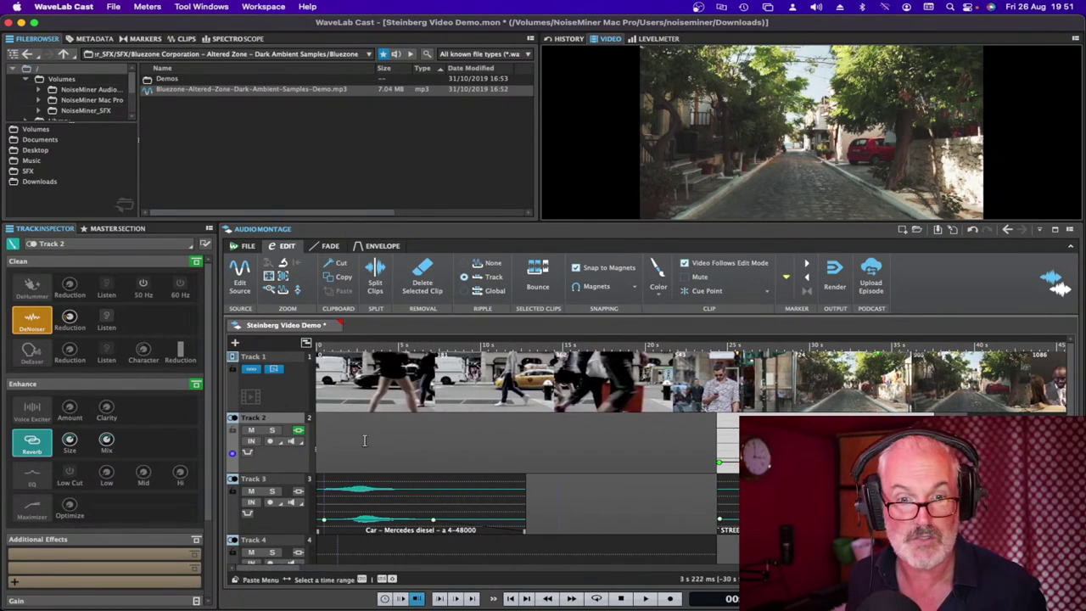
left_click(321, 434)
key("space")
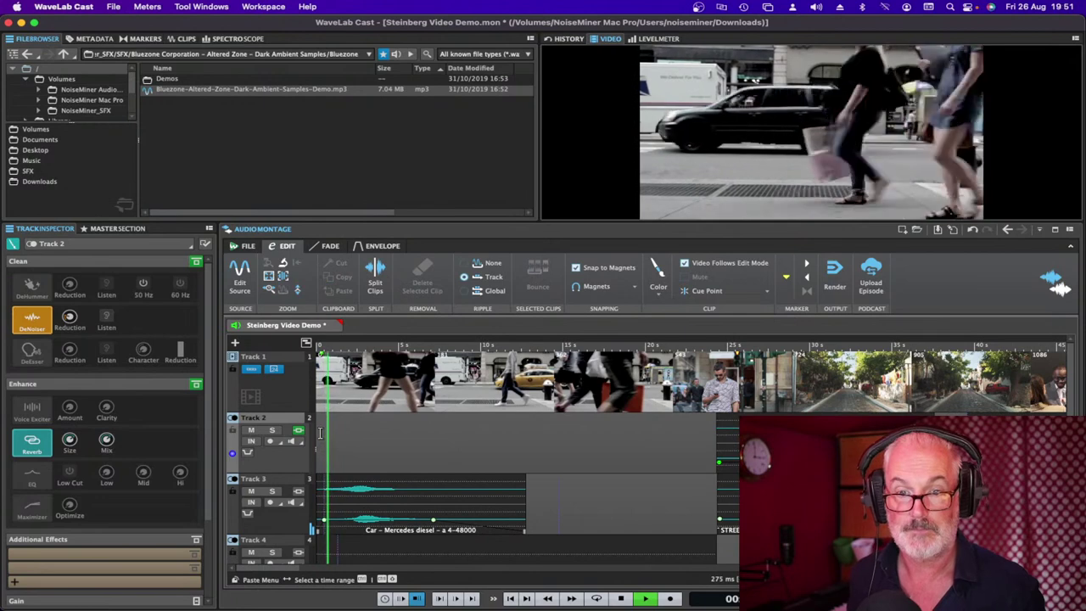
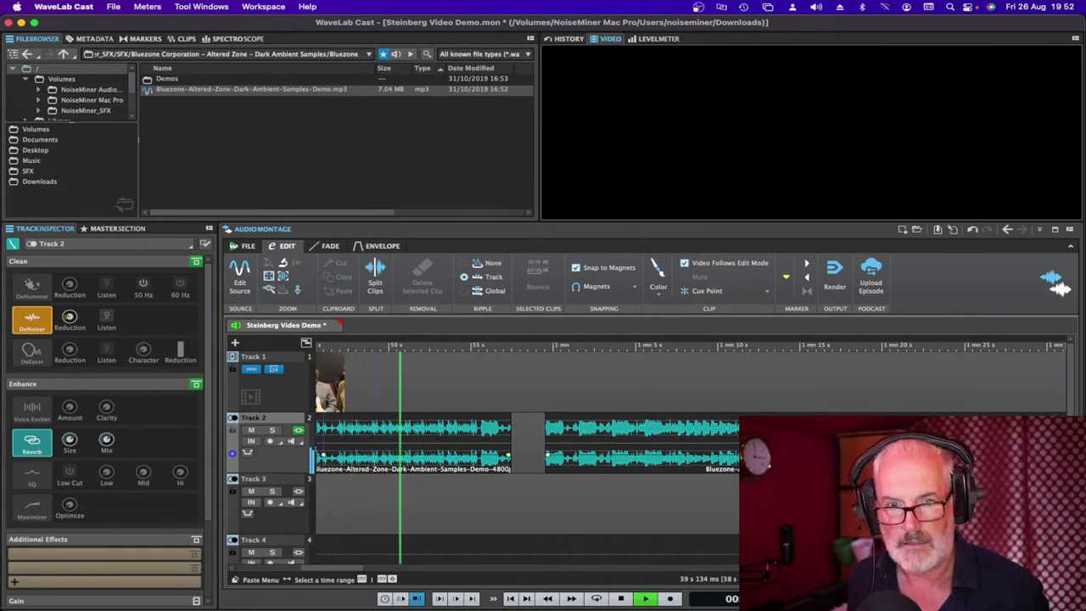
key("space")
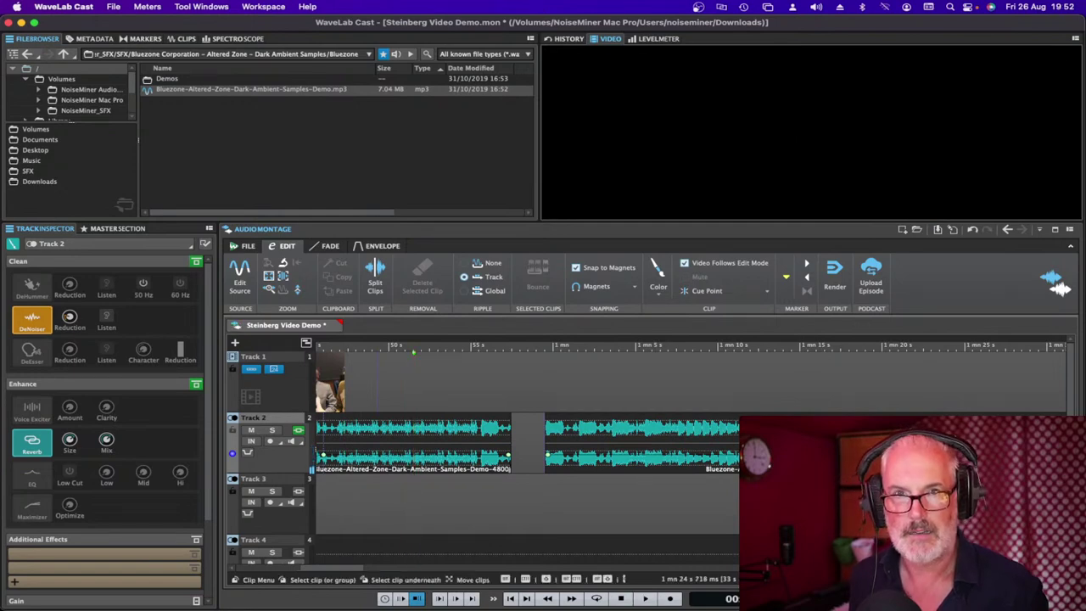